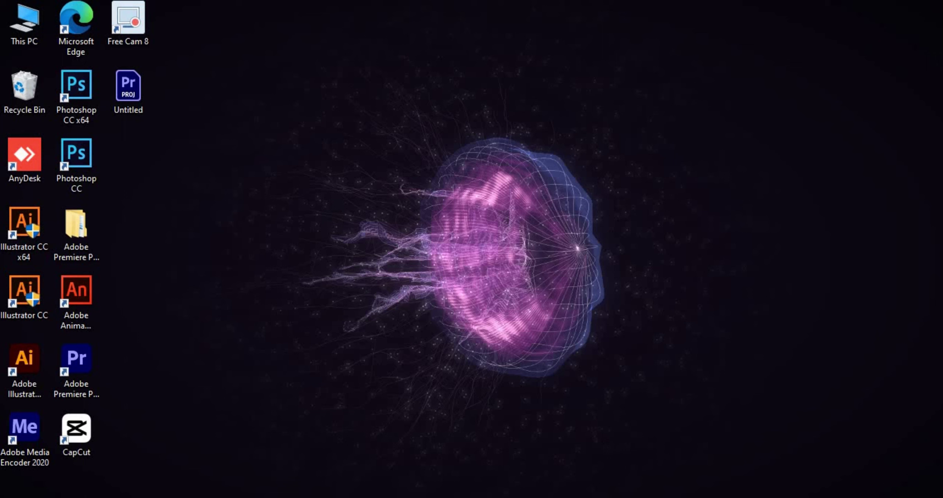
Step: Restore the Premiere Pro project window from the taskbar
{"action": "left_click", "coordinate": [520, 453]}
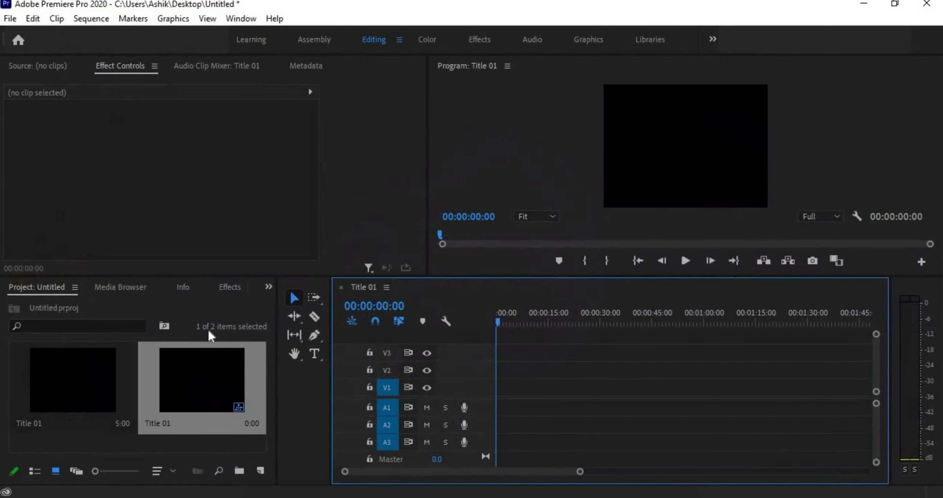
Step: Delete both old Title 01 items from the Project panel
{"action": "left_click", "coordinate": [202, 392]}
{"action": "key", "text": "Delete"}
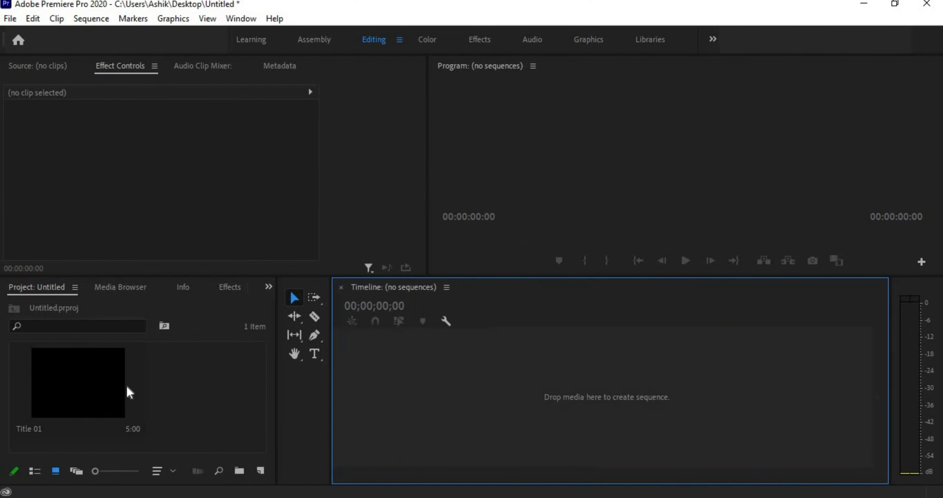
{"action": "left_click", "coordinate": [115, 374]}
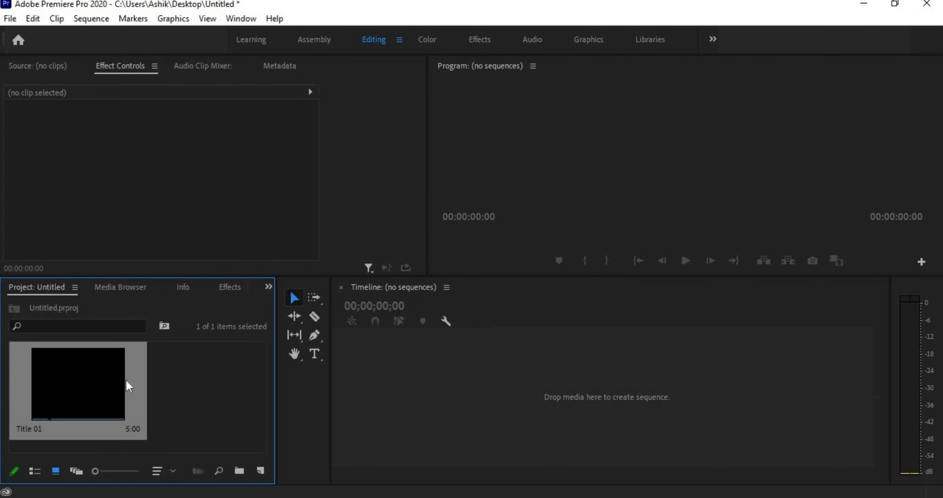
{"action": "key", "text": "Delete"}
Step: Import nbnb from the y,t videos folder and drag it onto the Timeline to create the nbnb sequence
{"action": "double_click", "coordinate": [136, 385]}
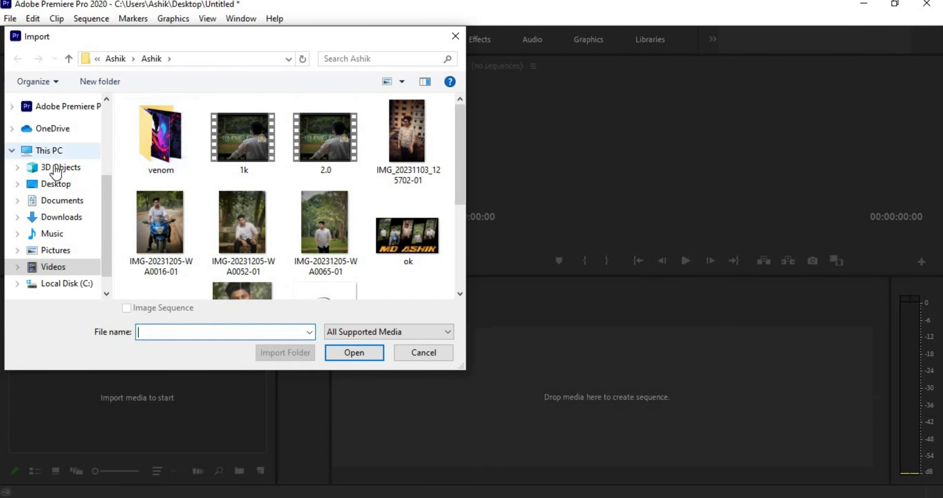
{"action": "scroll", "coordinate": [56, 159], "scroll_direction": "up", "scroll_amount": 2}
{"action": "left_click", "coordinate": [57, 123]}
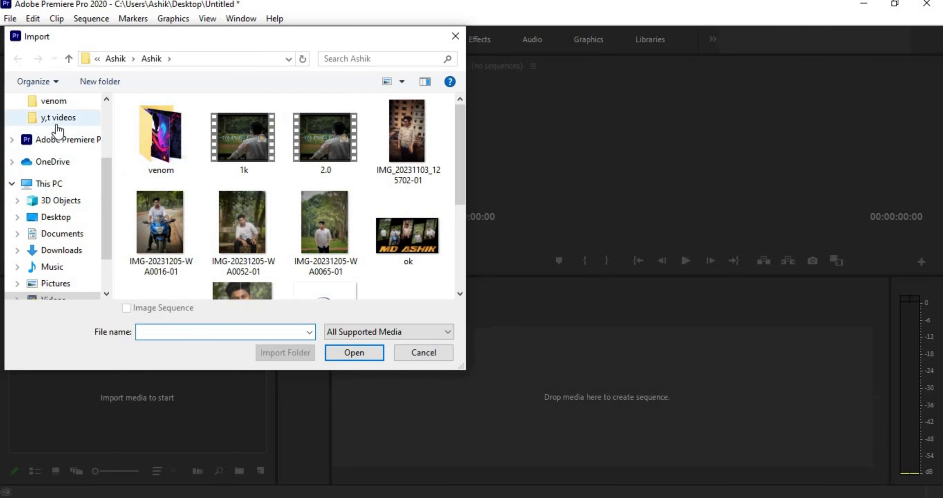
{"action": "scroll", "coordinate": [163, 260], "scroll_direction": "down", "scroll_amount": 2}
{"action": "left_click", "coordinate": [162, 260]}
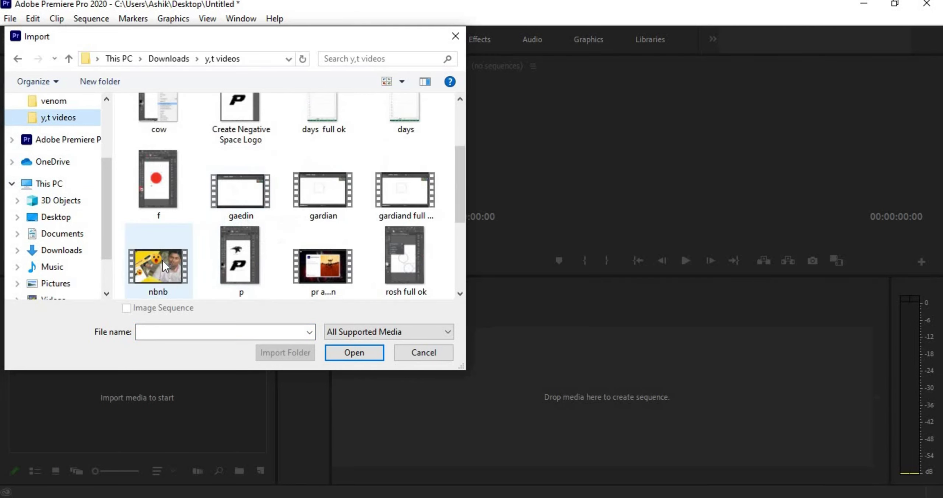
{"action": "left_click", "coordinate": [337, 350]}
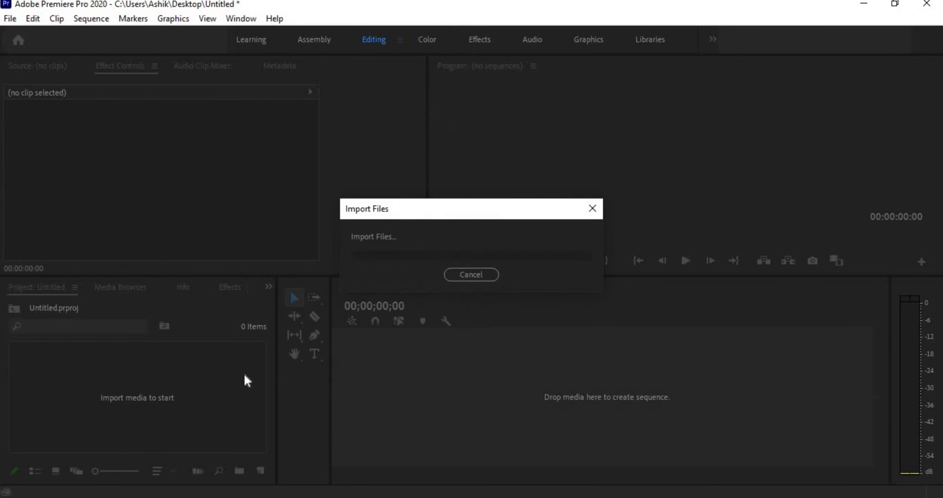
{"action": "left_click_drag", "start_coordinate": [428, 399], "coordinate": [431, 398]}
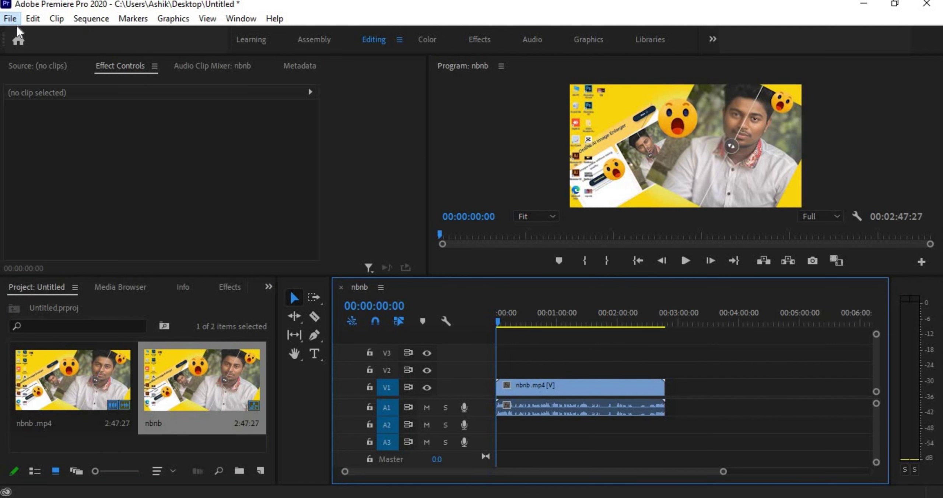
Step: Add a legacy title via File > New > Legacy Title, keeping the name Title 02
{"action": "left_click", "coordinate": [9, 18]}
{"action": "mouse_move", "coordinate": [207, 7]}
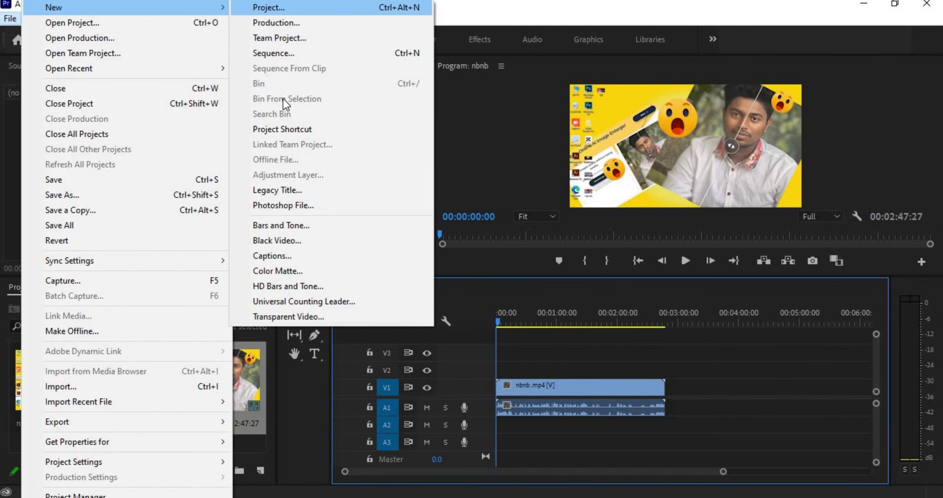
{"action": "left_click", "coordinate": [311, 190]}
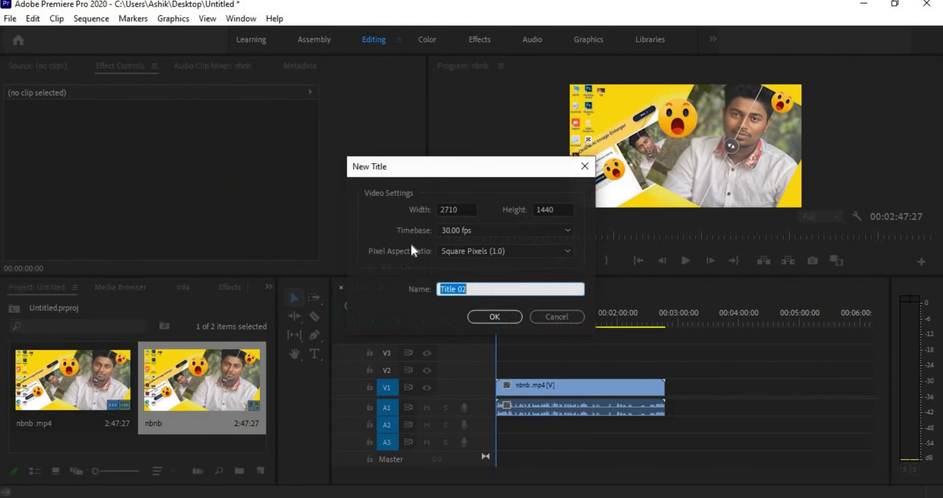
{"action": "left_click", "coordinate": [494, 315]}
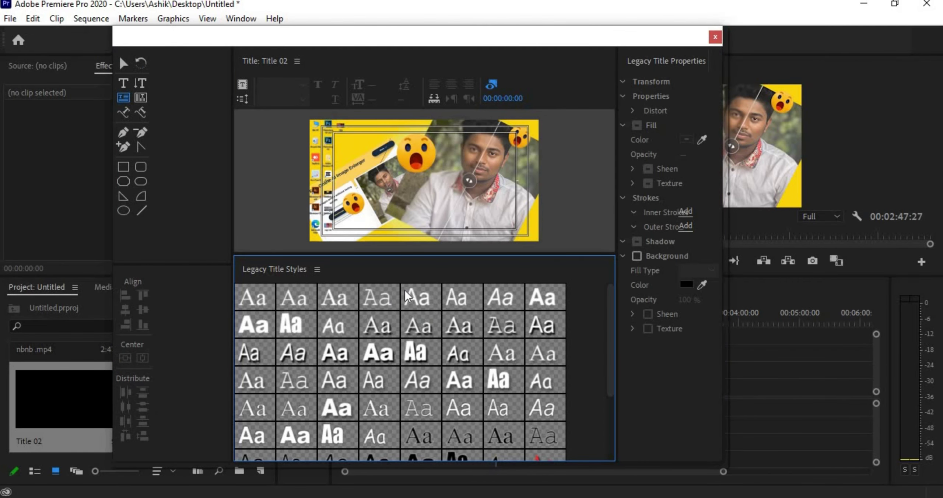
Step: Apply the blue gradient Arial Black 100 title style and start a text box on the canvas
{"action": "scroll", "coordinate": [406, 291], "scroll_direction": "down", "scroll_amount": 3}
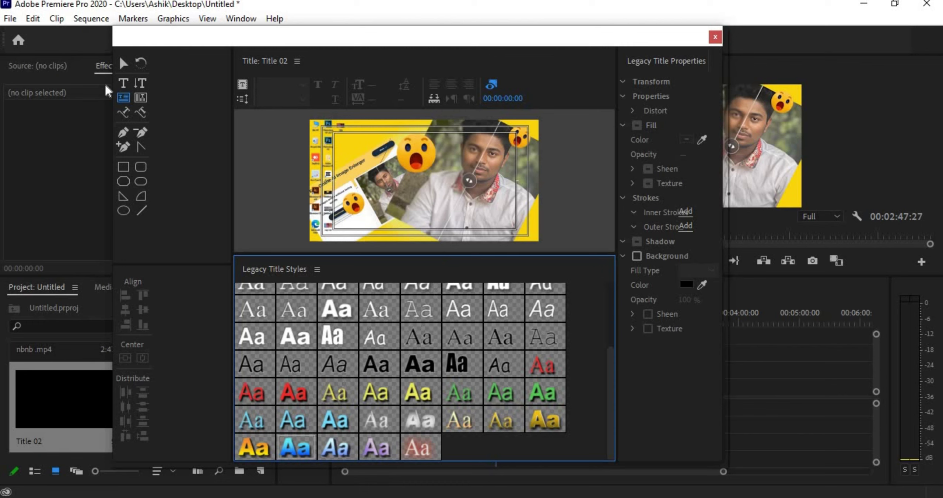
{"action": "left_click", "coordinate": [126, 83]}
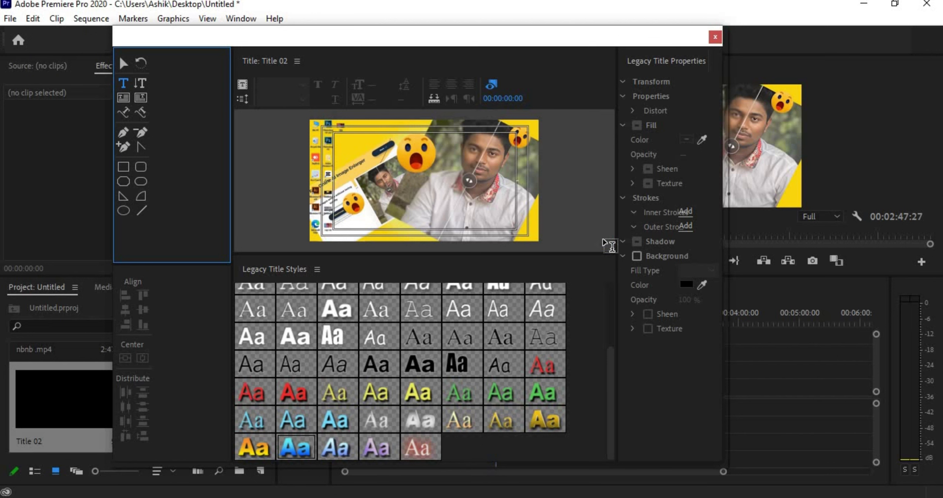
{"action": "left_click", "coordinate": [594, 236]}
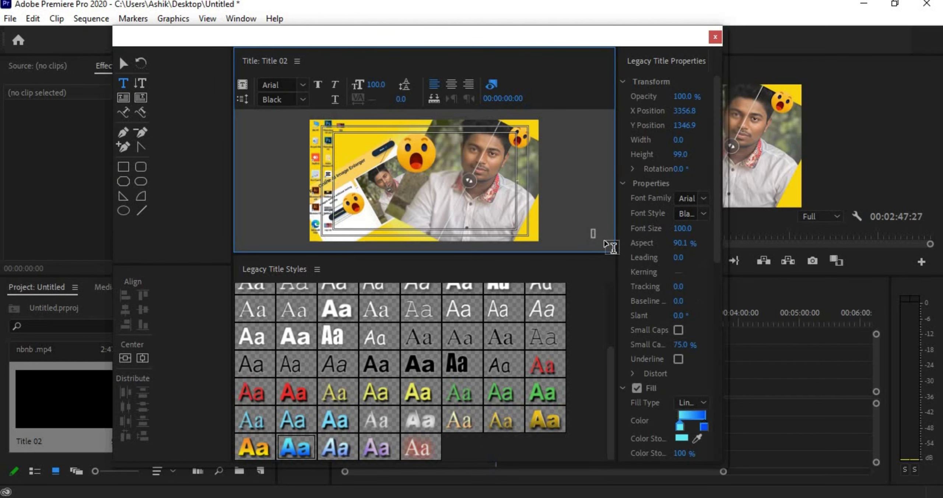
Step: Type the computer training school name as the title text
{"action": "type", "text": "H"}
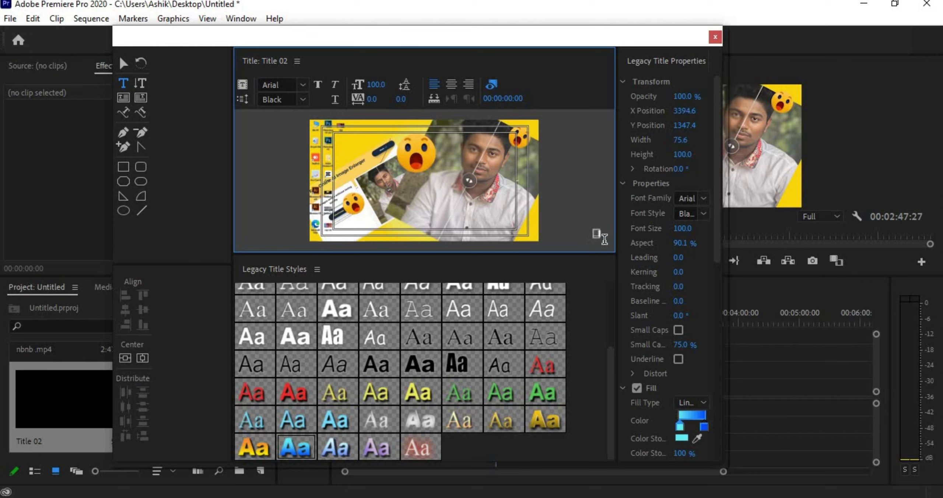
{"action": "type", "text": "ELLO"}
{"action": "type", "text": " WORLD"}
{"action": "type", "text": " !"}
{"action": "type", "text": "!!"}
{"action": "type", "text": "!!!"}
{"action": "type", "text": "!!!"}
{"action": "type", "text": "!!"}
{"action": "key", "text": "BackSpace"}
{"action": "type", "text": "!!!!"}
Step: Enlarge the title text and reposition it within the frame
{"action": "left_click", "coordinate": [123, 63]}
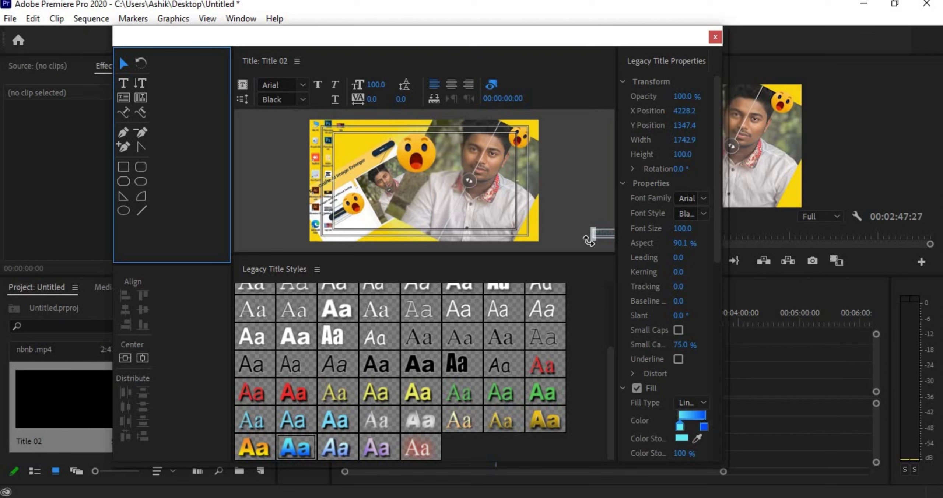
{"action": "left_click_drag", "start_coordinate": [606, 231], "coordinate": [483, 235]}
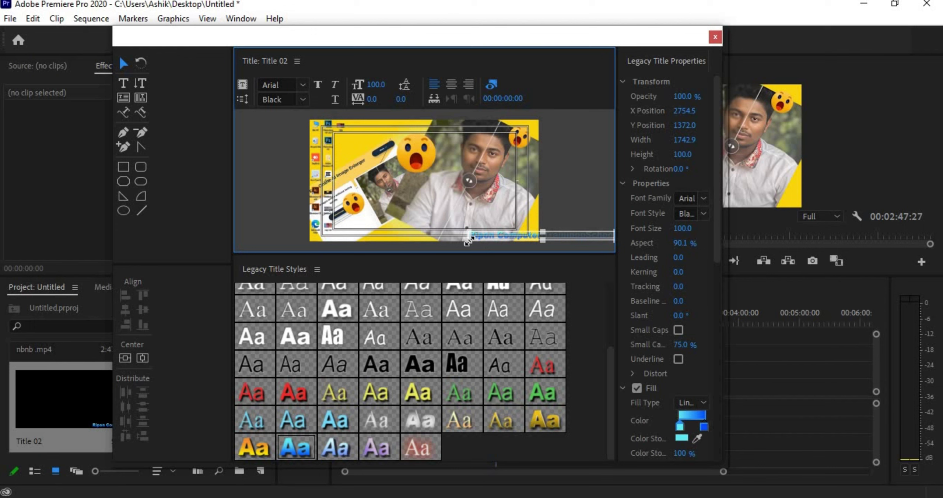
{"action": "left_click_drag", "start_coordinate": [449, 250], "coordinate": [436, 251]}
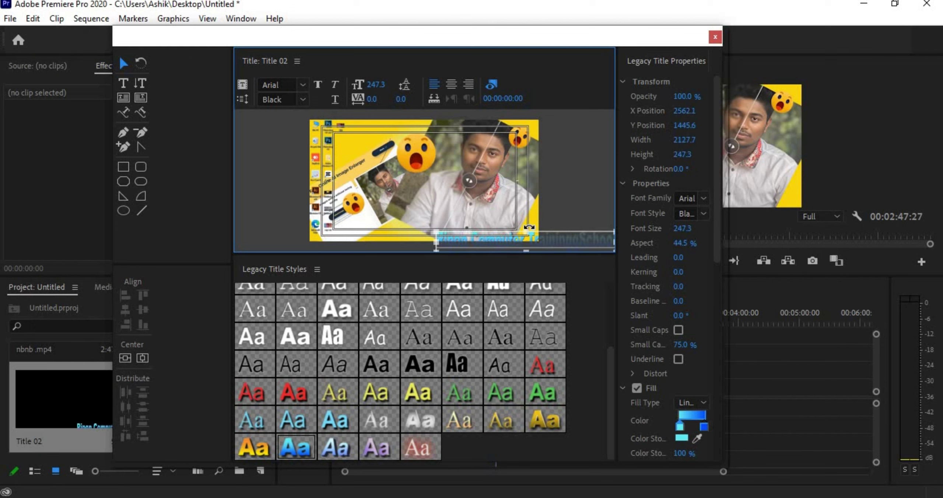
{"action": "mouse_move", "coordinate": [530, 236]}
{"action": "left_mouse_down"}
{"action": "mouse_move", "coordinate": [531, 221]}
{"action": "mouse_move", "coordinate": [533, 236]}
{"action": "left_mouse_up"}
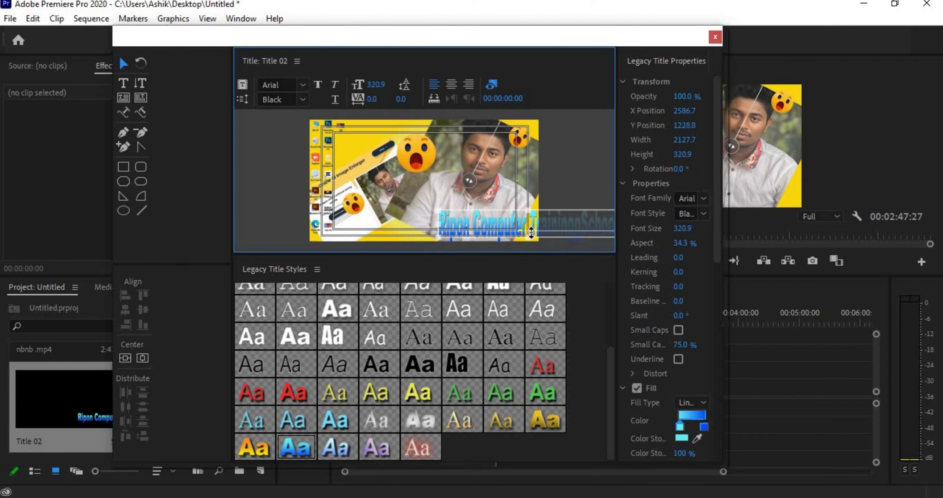
{"action": "left_click_drag", "start_coordinate": [546, 219], "coordinate": [481, 225]}
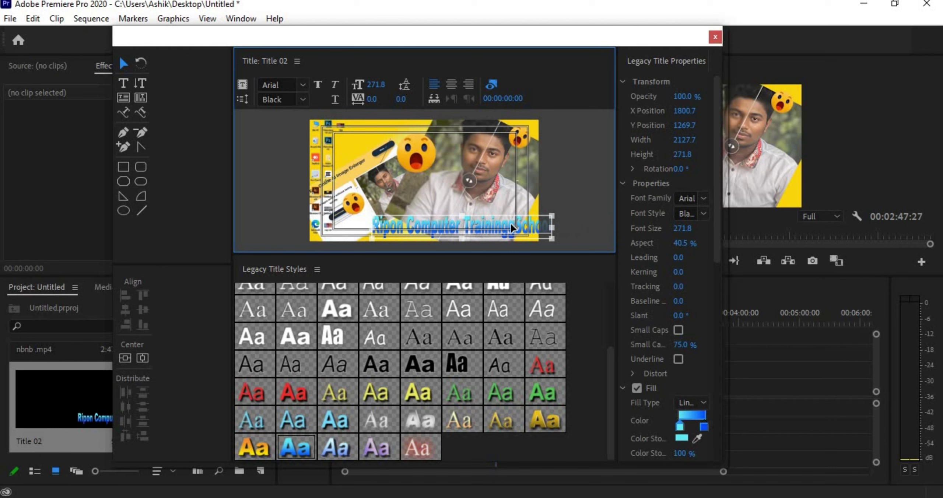
Step: Remove the extra letter from 'School' and move the text past the frame's right edge
{"action": "left_click", "coordinate": [128, 81]}
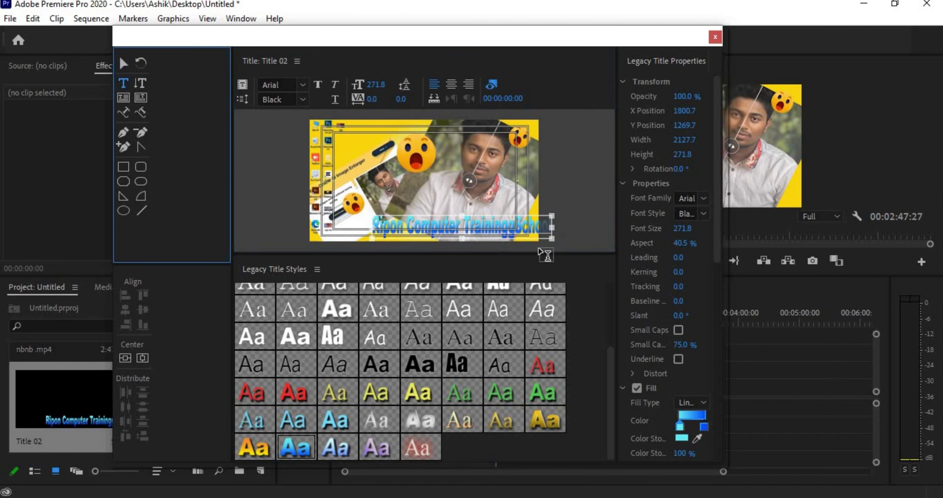
{"action": "left_click", "coordinate": [515, 226]}
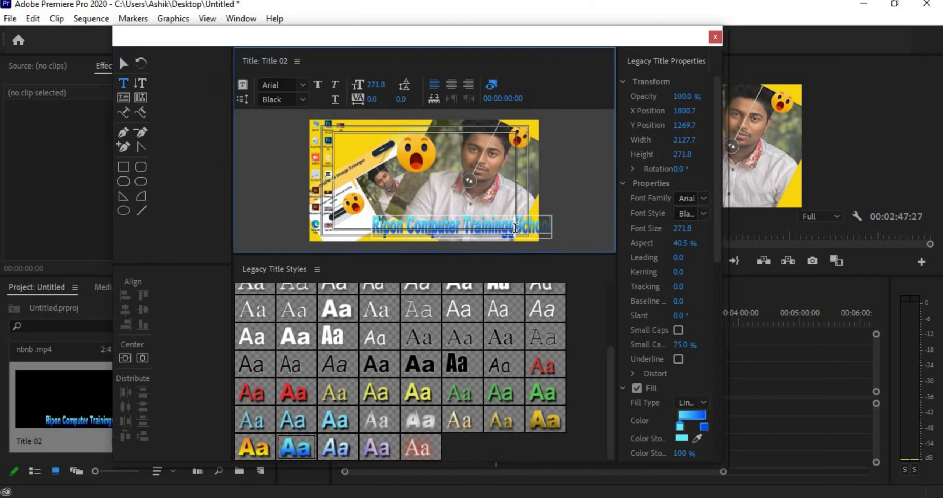
{"action": "key", "text": "BackSpace"}
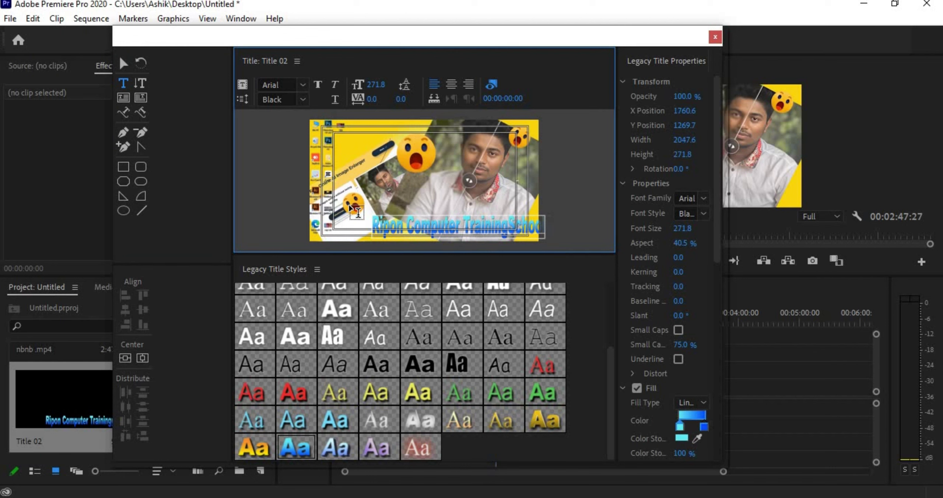
{"action": "type", "text": "l"}
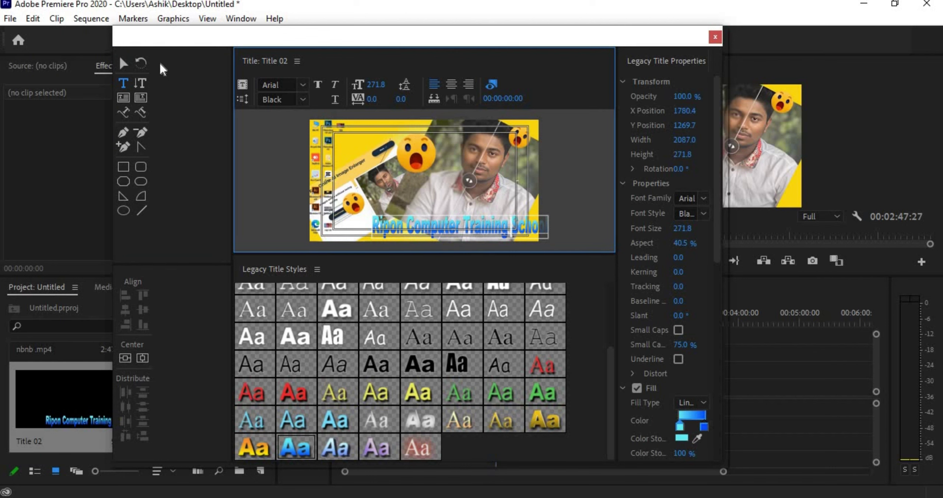
{"action": "left_click", "coordinate": [124, 64]}
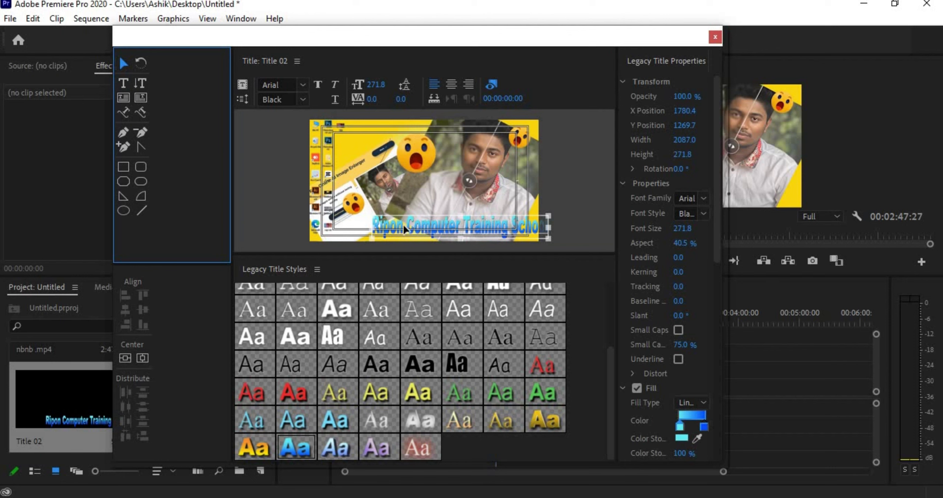
{"action": "left_click_drag", "start_coordinate": [403, 224], "coordinate": [617, 228]}
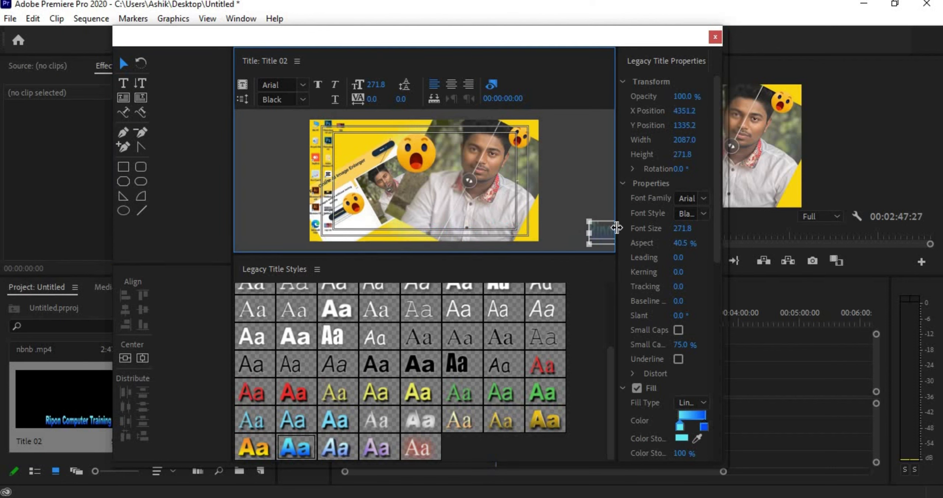
Step: Set the font style to Bold, keep Arial as the font family, and deselect the text
{"action": "left_click", "coordinate": [301, 97]}
{"action": "left_click", "coordinate": [299, 133]}
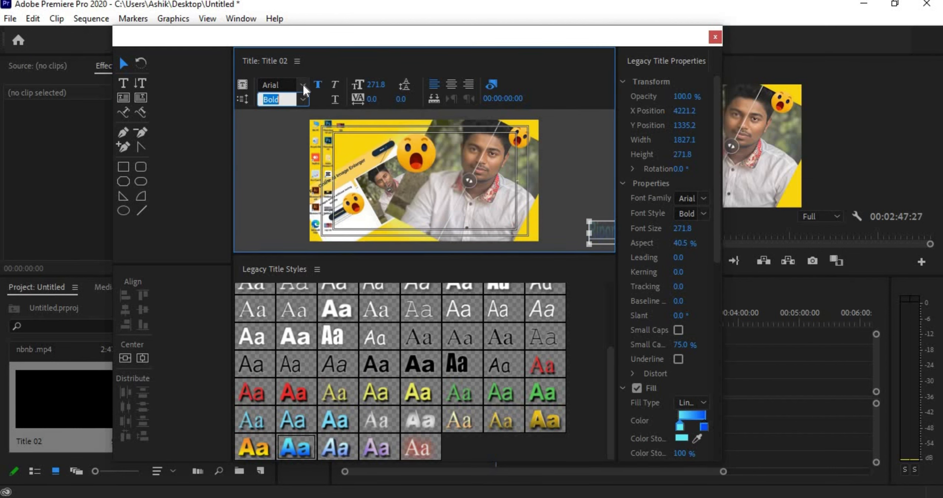
{"action": "left_click", "coordinate": [303, 85]}
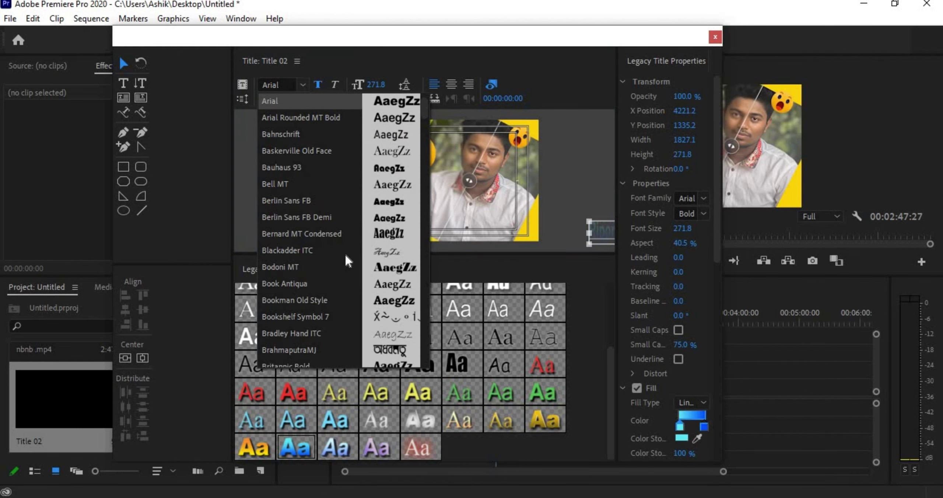
{"action": "scroll", "coordinate": [375, 285], "scroll_direction": "down", "scroll_amount": 4}
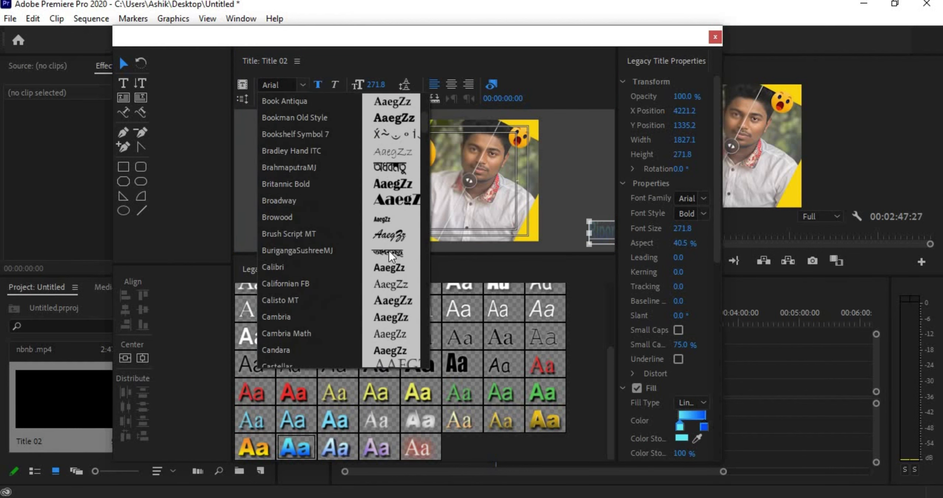
{"action": "scroll", "coordinate": [390, 250], "scroll_direction": "down", "scroll_amount": 3}
{"action": "scroll", "coordinate": [389, 249], "scroll_direction": "down", "scroll_amount": 3}
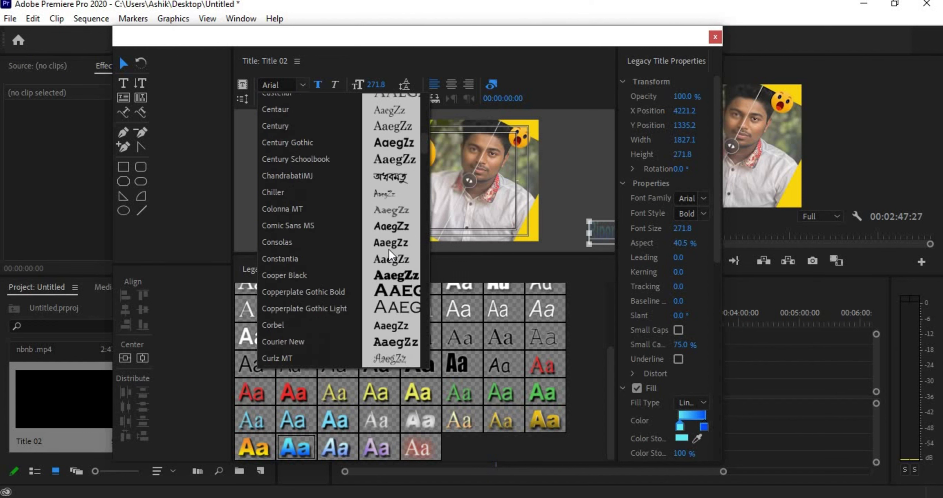
{"action": "scroll", "coordinate": [389, 250], "scroll_direction": "down", "scroll_amount": 3}
{"action": "scroll", "coordinate": [389, 252], "scroll_direction": "down", "scroll_amount": 3}
{"action": "scroll", "coordinate": [388, 257], "scroll_direction": "down", "scroll_amount": 2}
{"action": "scroll", "coordinate": [386, 259], "scroll_direction": "down", "scroll_amount": 2}
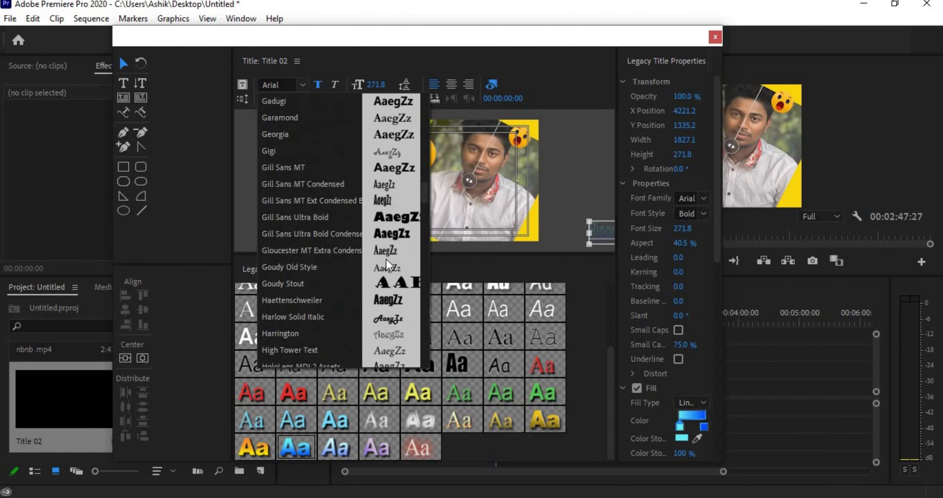
{"action": "scroll", "coordinate": [386, 260], "scroll_direction": "down", "scroll_amount": 3}
{"action": "scroll", "coordinate": [384, 259], "scroll_direction": "down", "scroll_amount": 2}
{"action": "scroll", "coordinate": [383, 261], "scroll_direction": "down", "scroll_amount": 4}
{"action": "scroll", "coordinate": [383, 261], "scroll_direction": "down", "scroll_amount": 1}
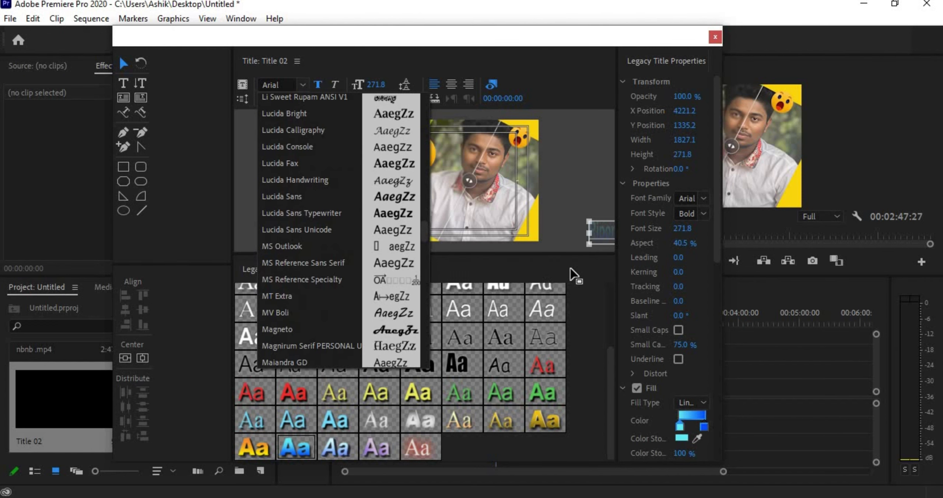
{"action": "left_click", "coordinate": [564, 277]}
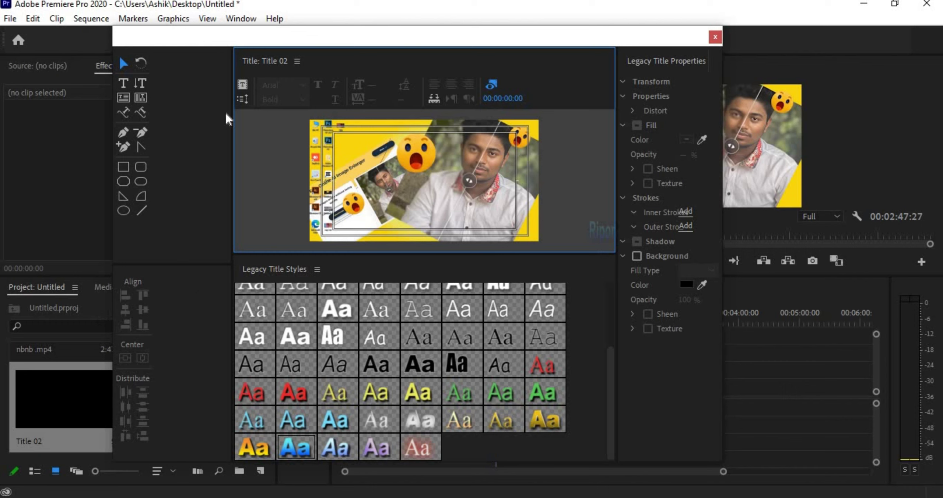
Step: Make Title 02 Crawl Left with Start and End Off Screen, then close the titler
{"action": "left_click", "coordinate": [244, 98]}
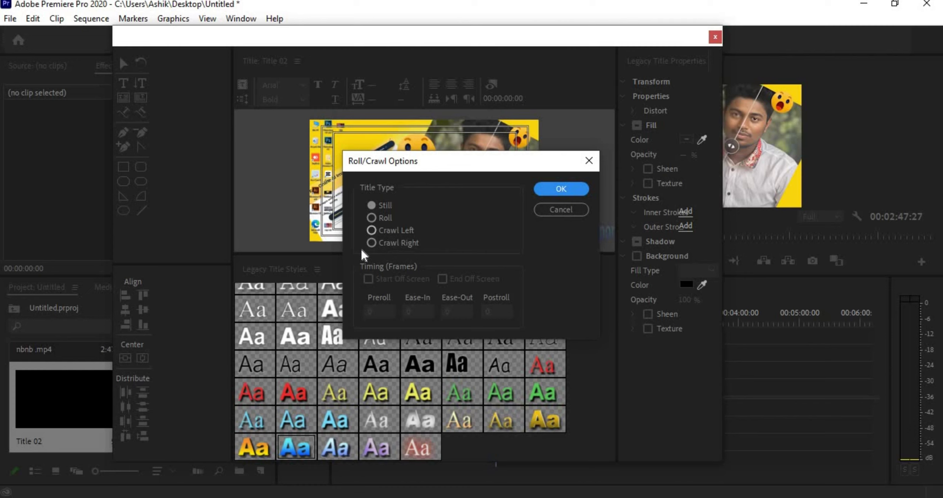
{"action": "left_click", "coordinate": [372, 231]}
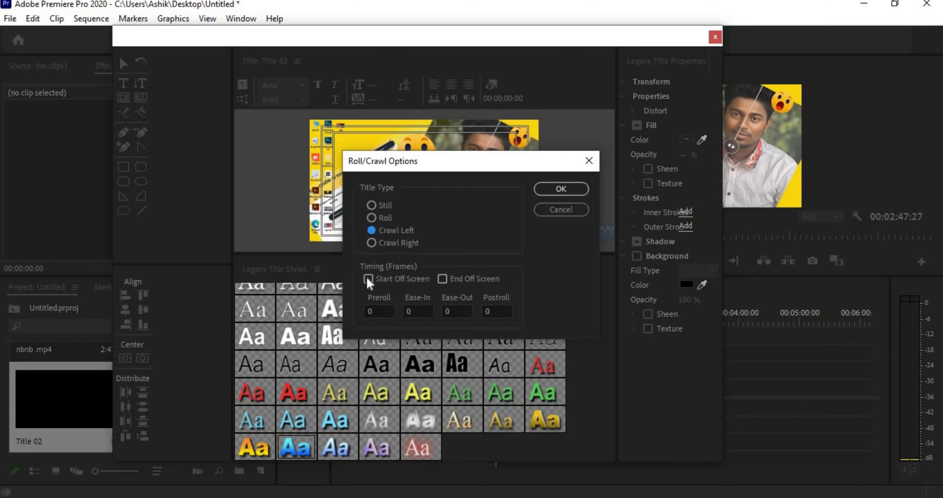
{"action": "left_click", "coordinate": [373, 279]}
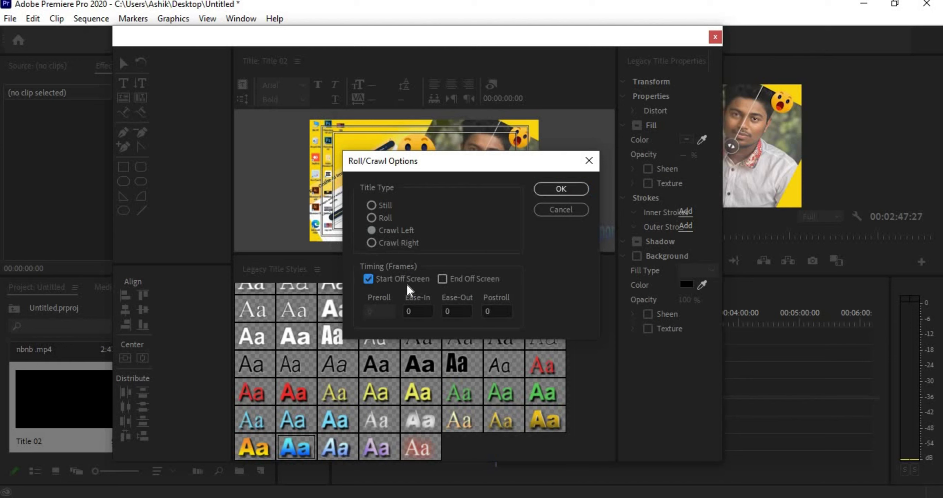
{"action": "left_click", "coordinate": [442, 280]}
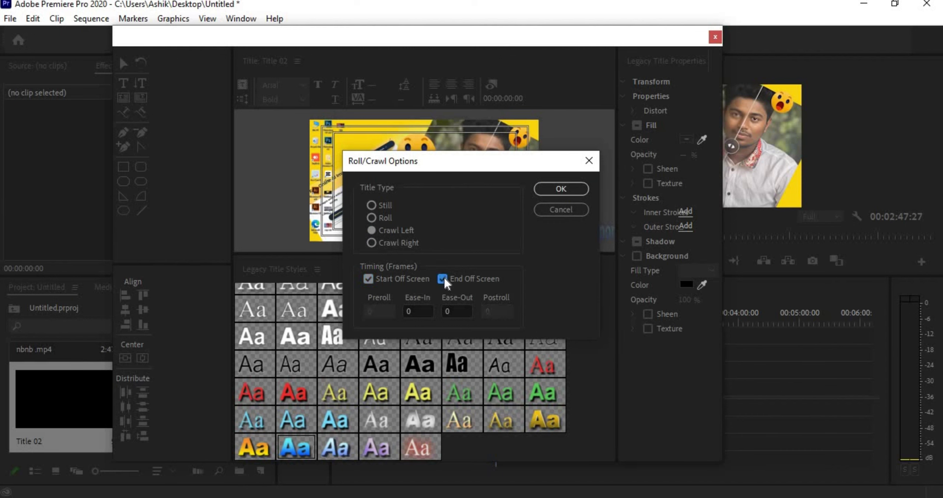
{"action": "left_click", "coordinate": [551, 190]}
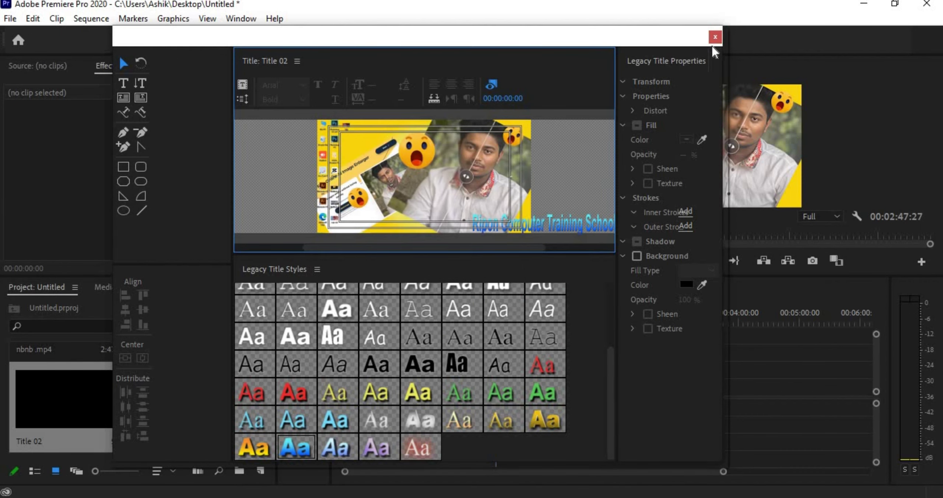
{"action": "key", "text": "ctrl+w"}
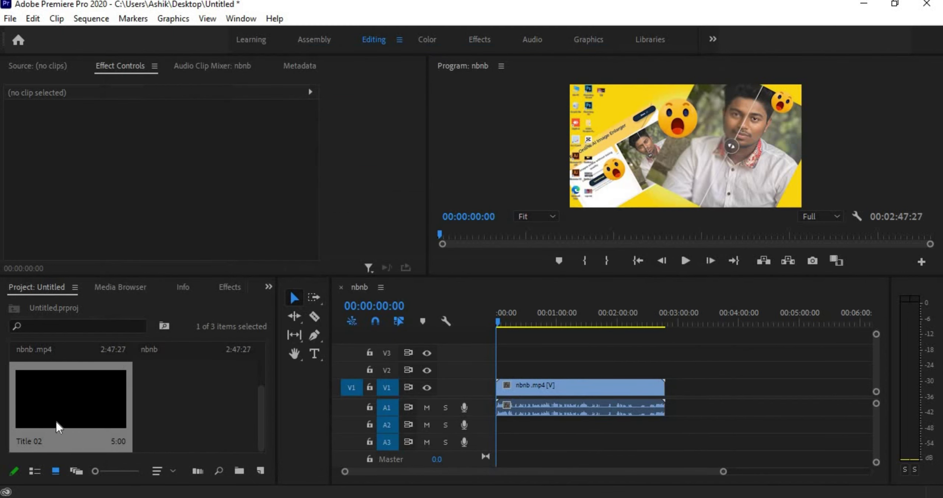
Step: Place Title 02 on V2 above the nbnb clip and preview the crawl
{"action": "mouse_move", "coordinate": [56, 420]}
{"action": "left_mouse_down"}
{"action": "mouse_move", "coordinate": [494, 376]}
{"action": "mouse_move", "coordinate": [493, 398]}
{"action": "left_mouse_up"}
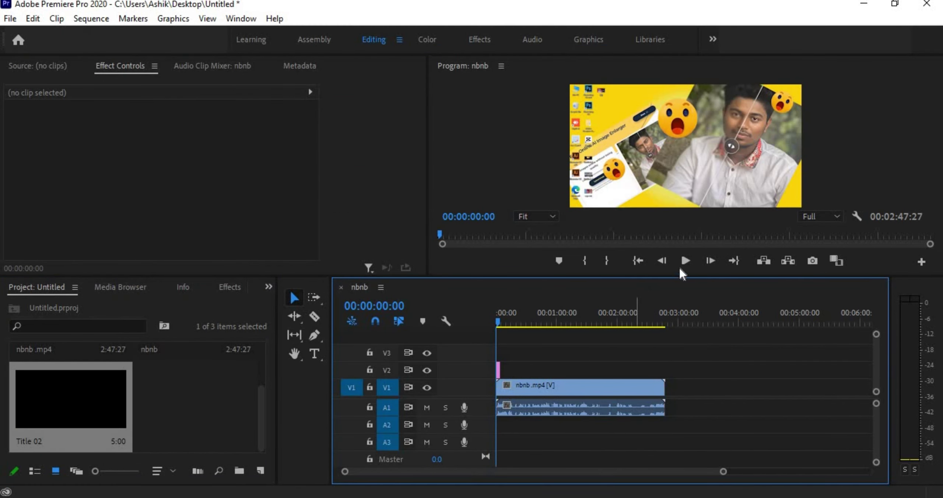
{"action": "left_click", "coordinate": [688, 260]}
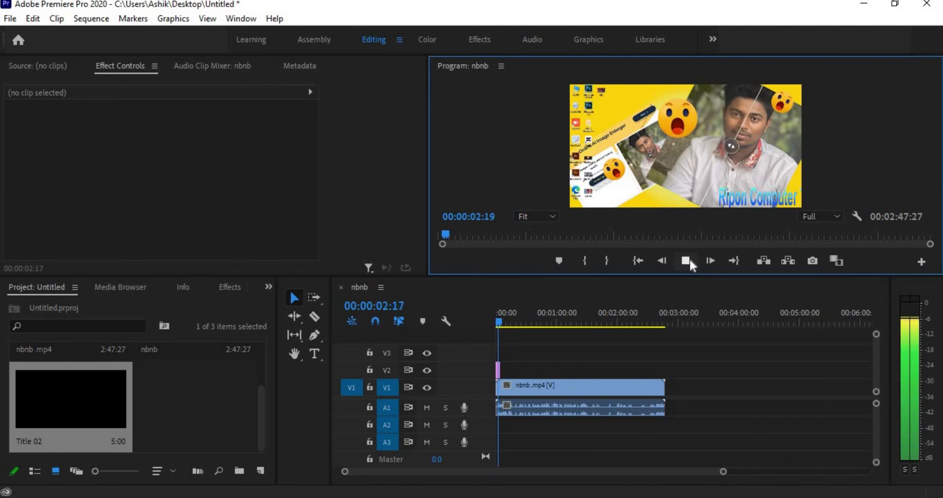
{"action": "key", "text": "space"}
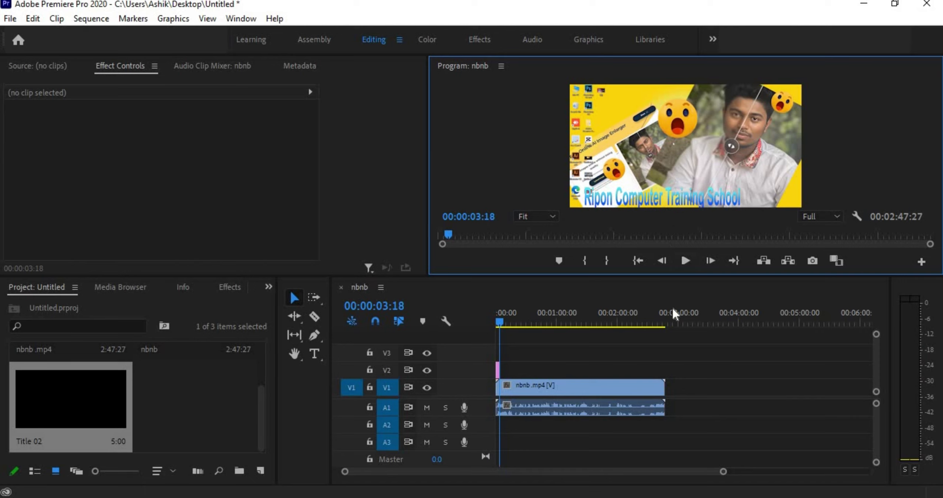
Step: Lengthen the Title 02 clip to about 1:09:29 and play it back
{"action": "left_click", "coordinate": [505, 370]}
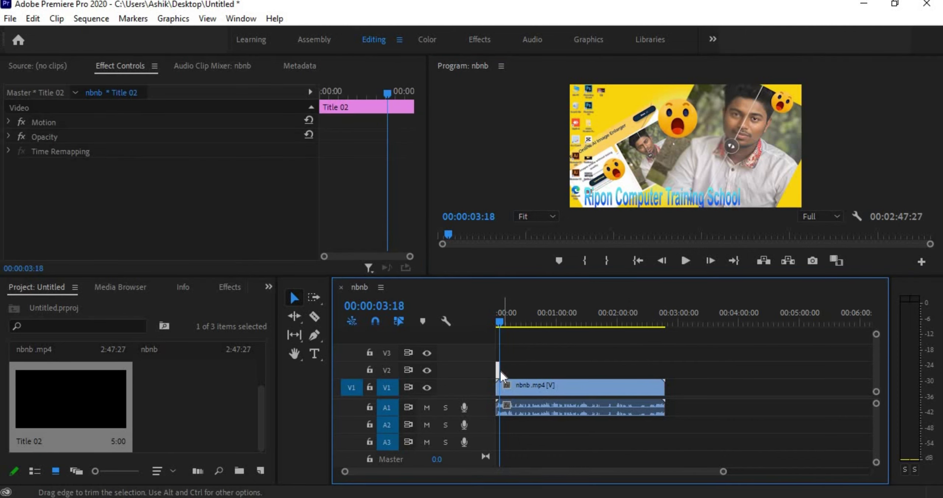
{"action": "mouse_move", "coordinate": [500, 371]}
{"action": "left_mouse_down"}
{"action": "mouse_move", "coordinate": [569, 371]}
{"action": "mouse_move", "coordinate": [526, 372]}
{"action": "left_mouse_up"}
{"action": "key", "text": "alt"}
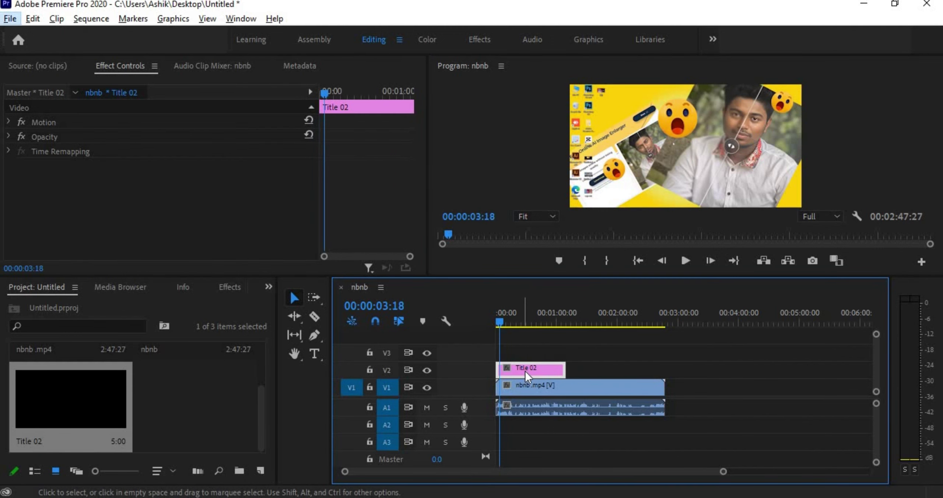
{"action": "key", "text": "alt+space"}
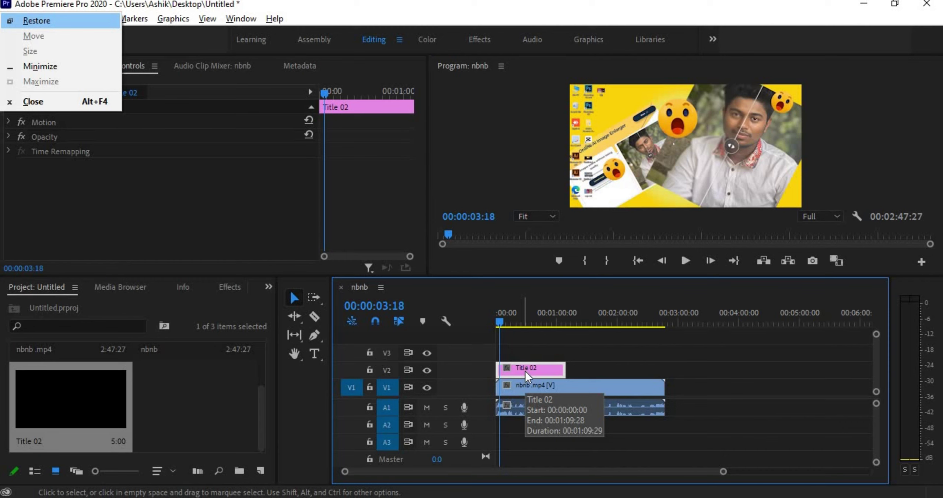
{"action": "left_click", "coordinate": [685, 260]}
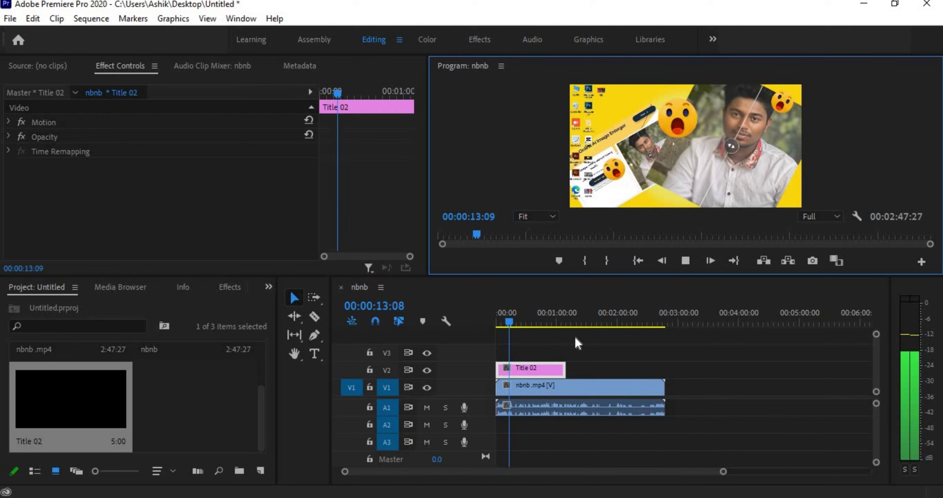
Step: Preview further into the sequence and roughly shorten the Title 02 clip
{"action": "left_click_drag", "start_coordinate": [530, 326], "coordinate": [538, 330]}
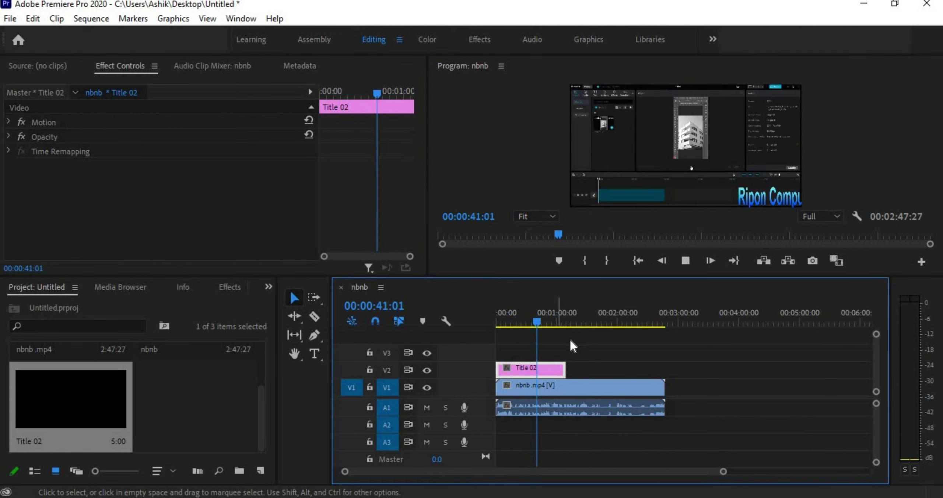
{"action": "left_click", "coordinate": [690, 262]}
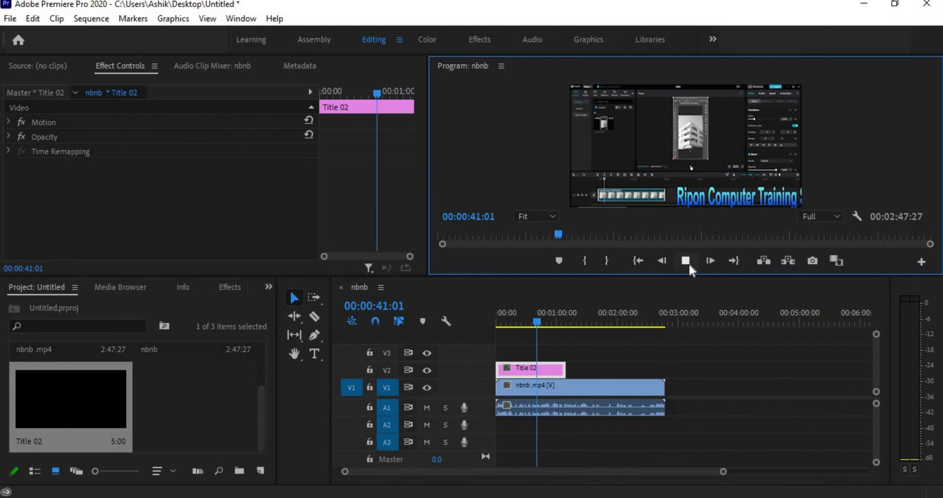
{"action": "key", "text": "space"}
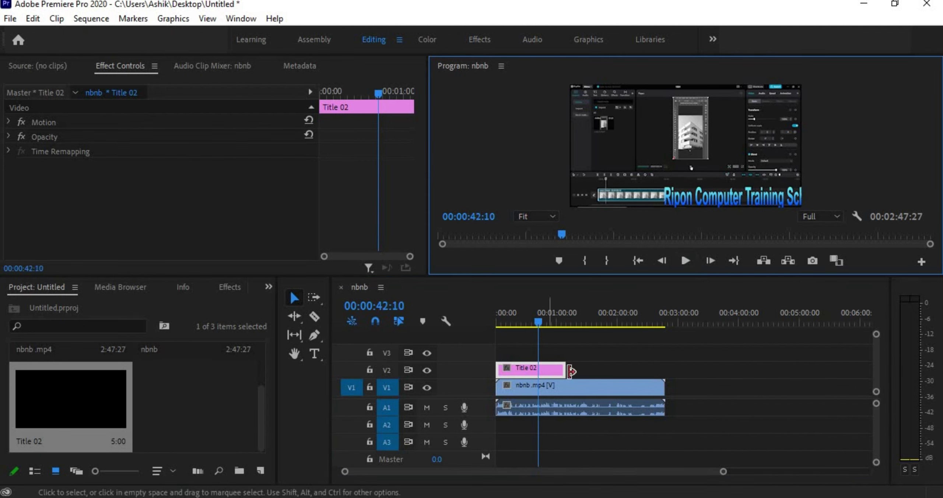
{"action": "left_click_drag", "start_coordinate": [551, 368], "coordinate": [525, 368]}
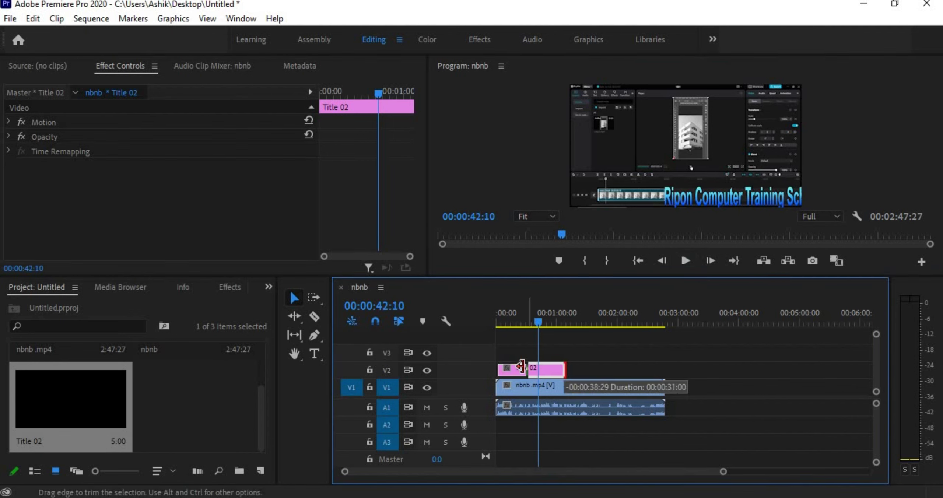
Step: Stop playback at 00:00:15:20 and trim Title 02's end to the playhead
{"action": "left_click", "coordinate": [502, 323]}
{"action": "key", "text": "space"}
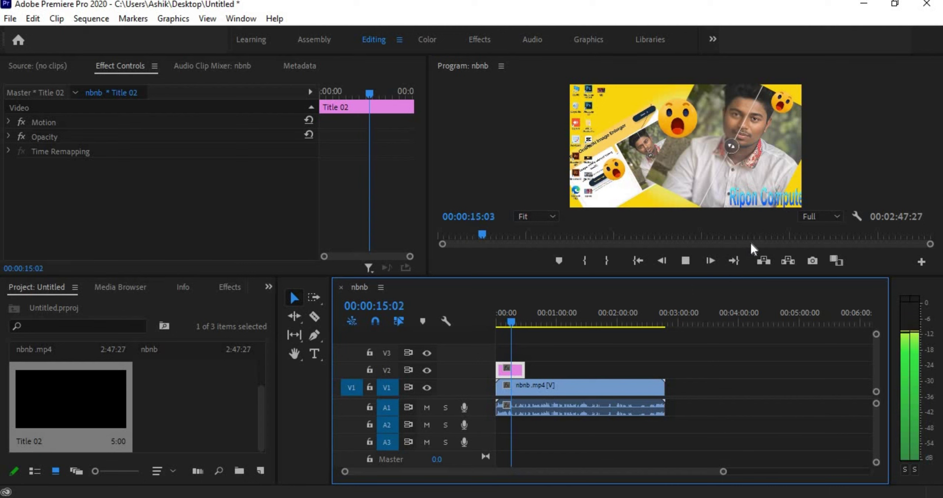
{"action": "key", "text": "space"}
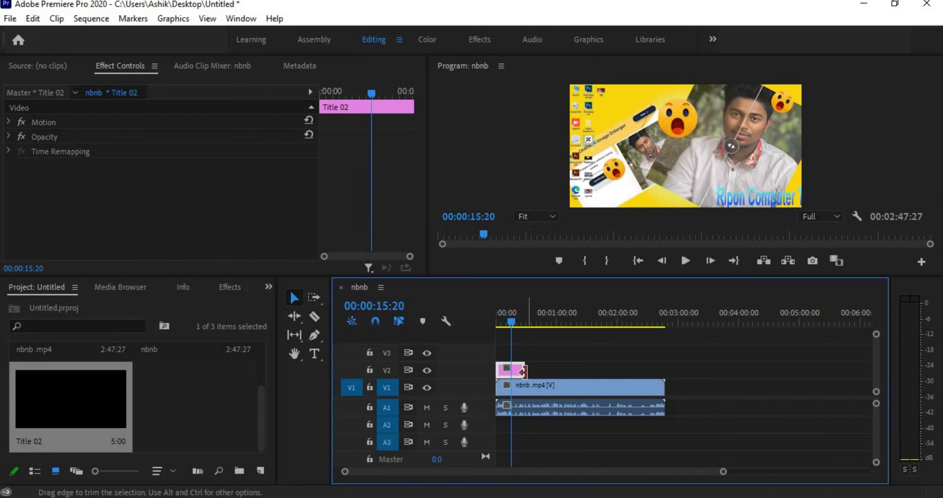
{"action": "left_click_drag", "start_coordinate": [513, 370], "coordinate": [511, 370]}
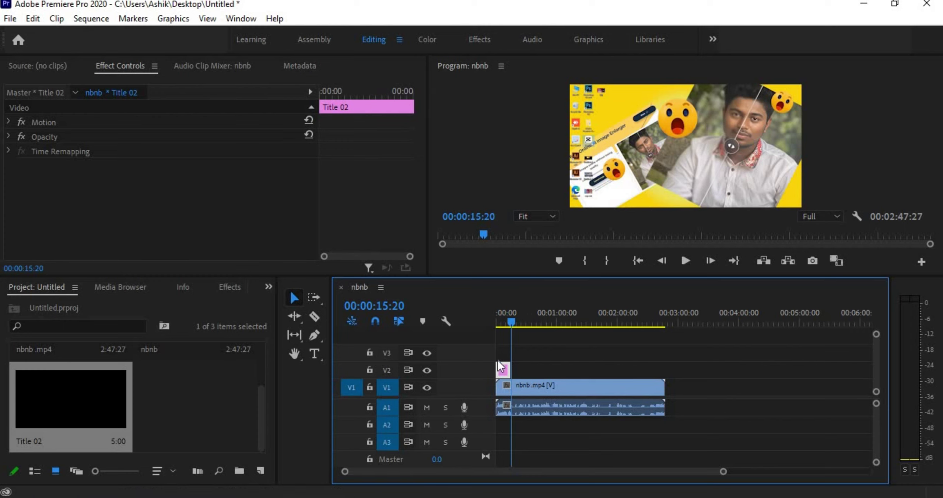
Step: Alt-drag Title 02 to create Title 02 Copy 01 after it on V2, then preview
{"action": "left_click_drag", "start_coordinate": [513, 371], "coordinate": [518, 369]}
{"action": "left_click", "coordinate": [498, 345]}
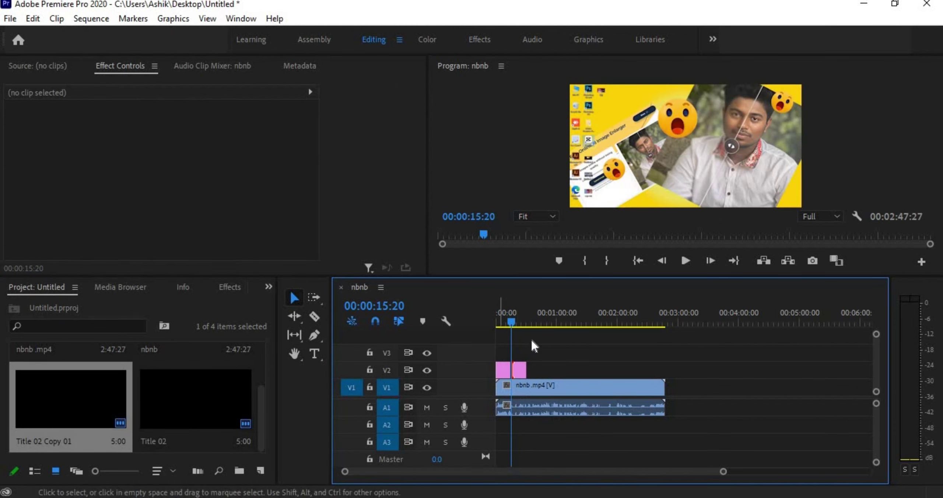
{"action": "left_click", "coordinate": [505, 324]}
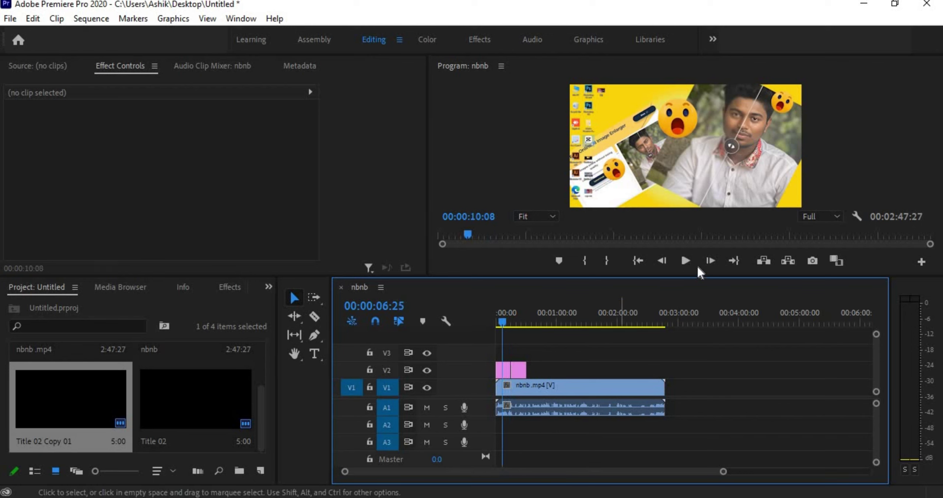
{"action": "left_click", "coordinate": [686, 261]}
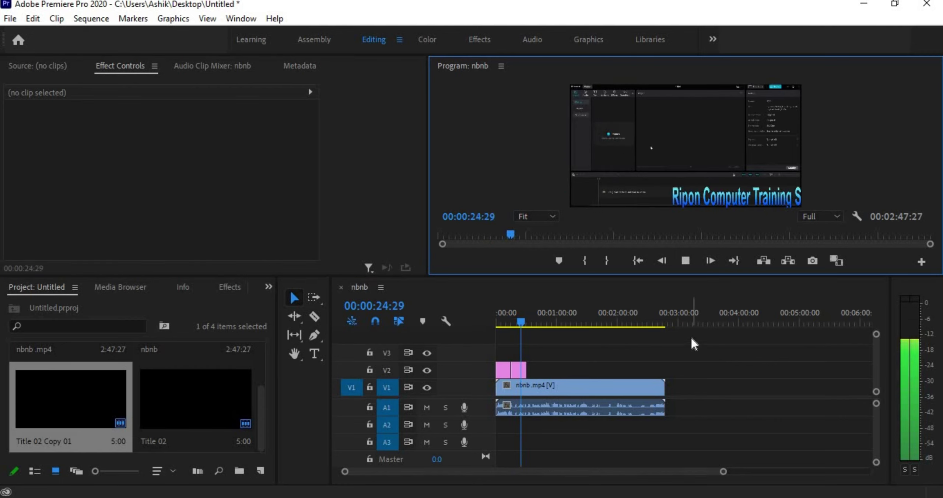
Step: Stop the preview, zoom the timeline in, and trim Title 02 to 11 seconds
{"action": "key", "text": "space"}
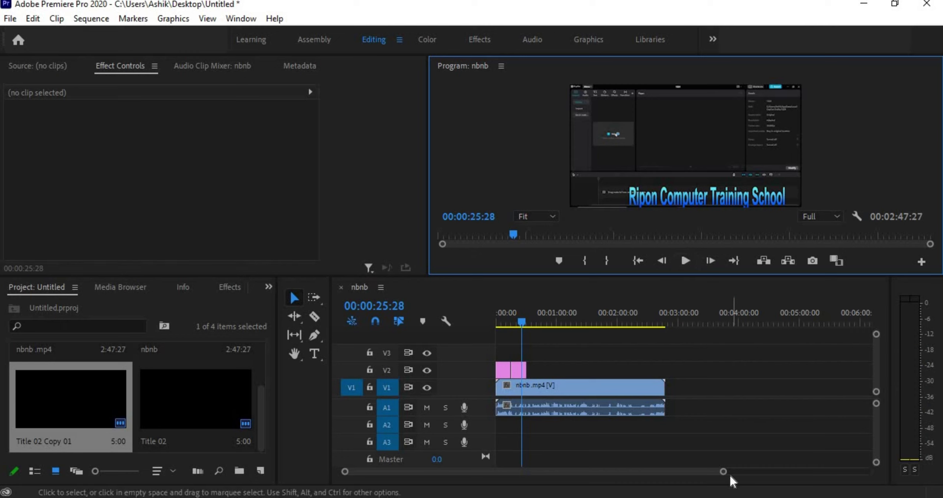
{"action": "left_click", "coordinate": [722, 474]}
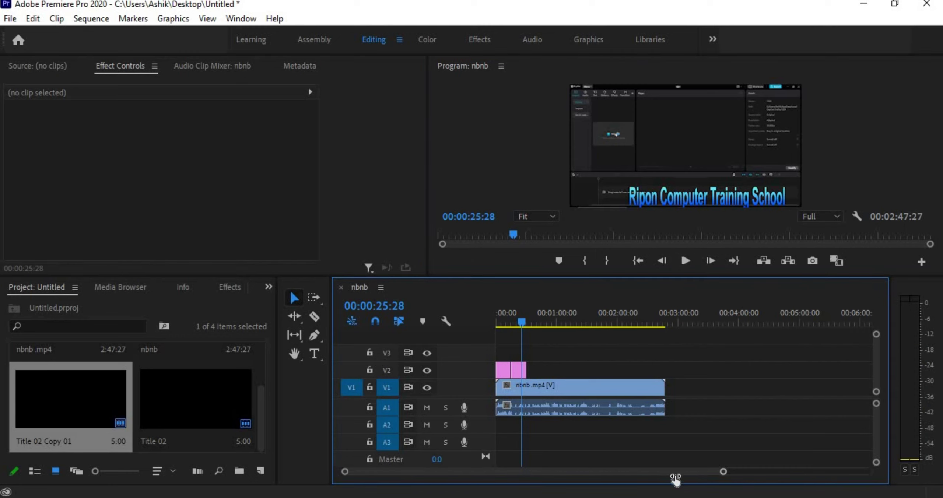
{"action": "scroll", "coordinate": [676, 478], "scroll_direction": "up", "scroll_amount": 5}
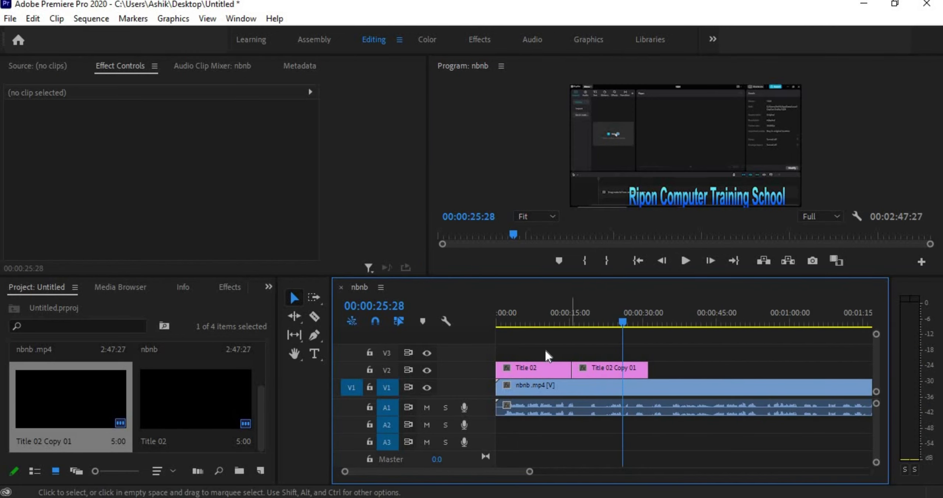
{"action": "mouse_move", "coordinate": [570, 368]}
{"action": "left_mouse_down"}
{"action": "mouse_move", "coordinate": [535, 377]}
{"action": "mouse_move", "coordinate": [584, 369]}
{"action": "left_mouse_up"}
Step: Duplicate Title 02 Copy 01 into the next V2 slot, then select all three title clips
{"action": "left_click", "coordinate": [593, 376]}
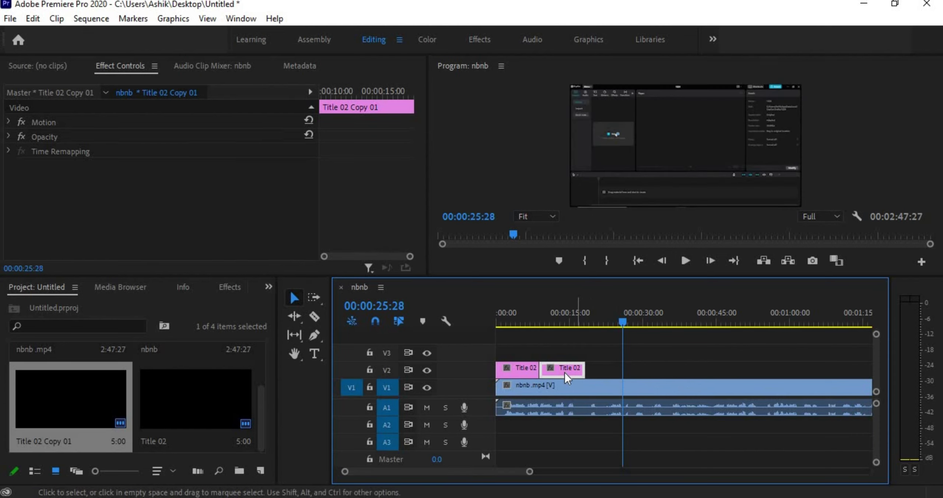
{"action": "left_click_drag", "start_coordinate": [559, 367], "coordinate": [612, 370]}
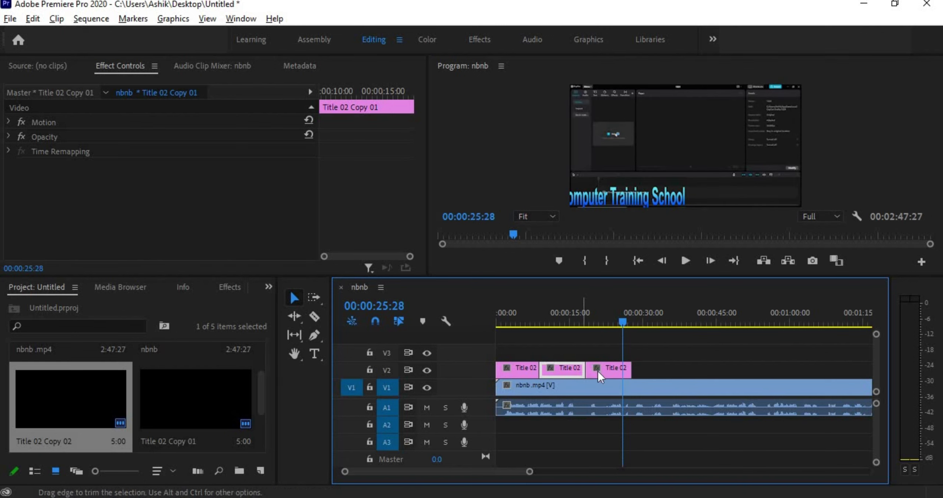
{"action": "left_click", "coordinate": [568, 373], "text": "shift"}
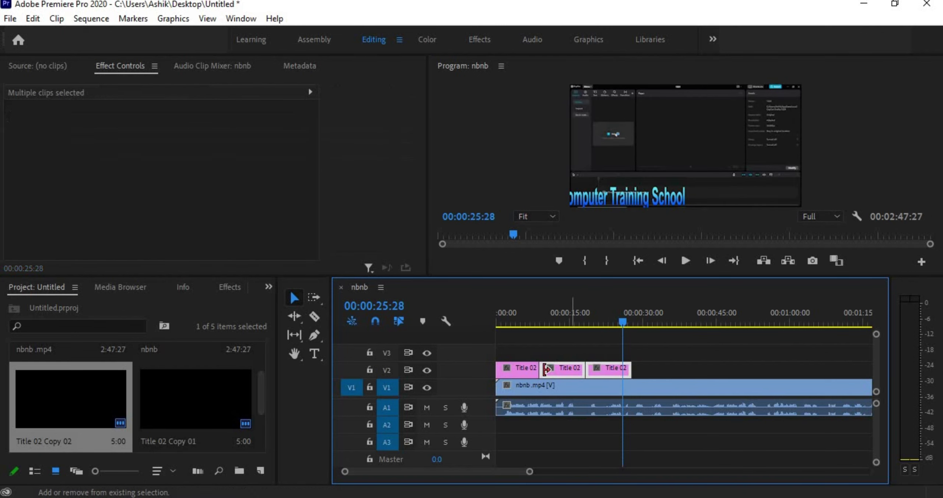
{"action": "left_click", "coordinate": [529, 369], "text": "shift"}
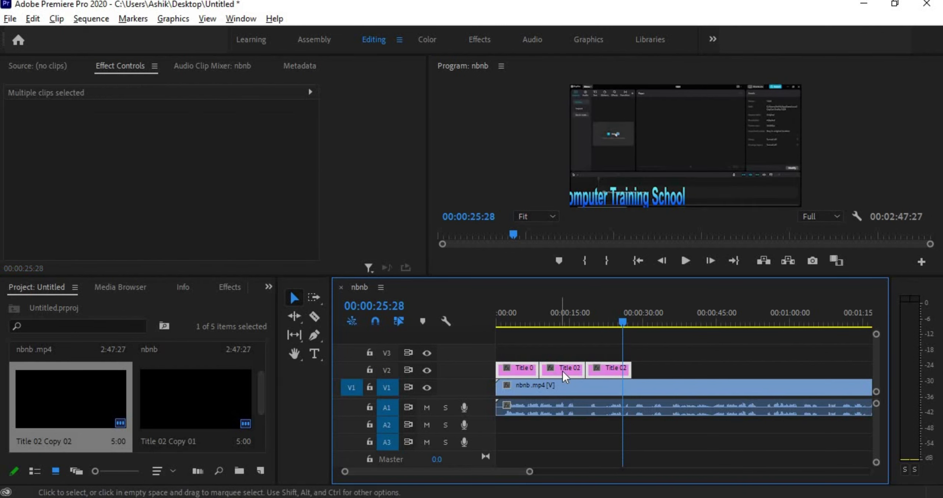
{"action": "mouse_move", "coordinate": [563, 371]}
{"action": "left_mouse_down"}
{"action": "mouse_move", "coordinate": [700, 367]}
{"action": "mouse_move", "coordinate": [562, 371]}
{"action": "left_mouse_up"}
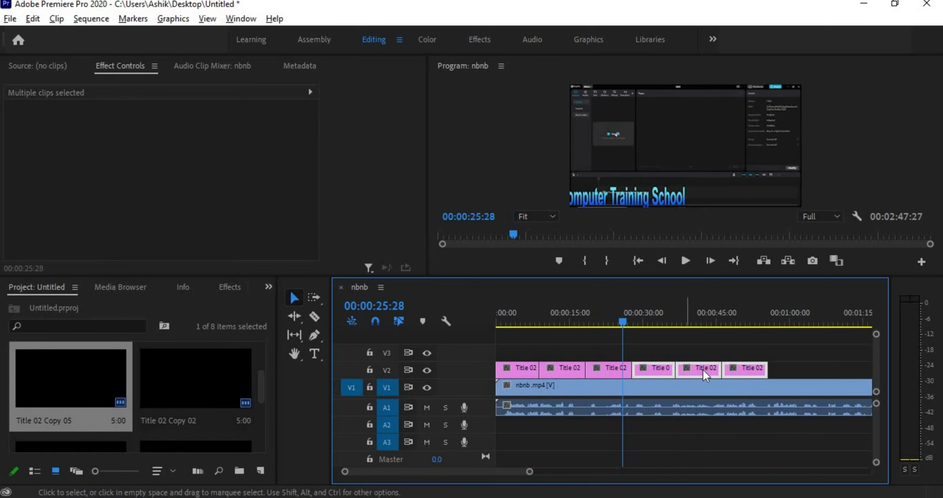
Step: Alt-drag the selected titles right to fill V2 with copies up to Title 02 Copy 08
{"action": "left_click_drag", "start_coordinate": [711, 369], "coordinate": [846, 369]}
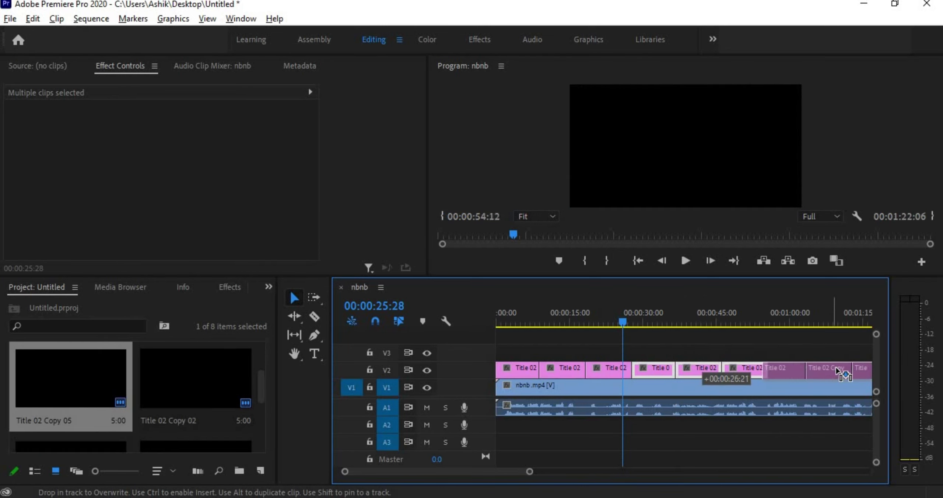
{"action": "left_click_drag", "start_coordinate": [845, 369], "coordinate": [848, 368]}
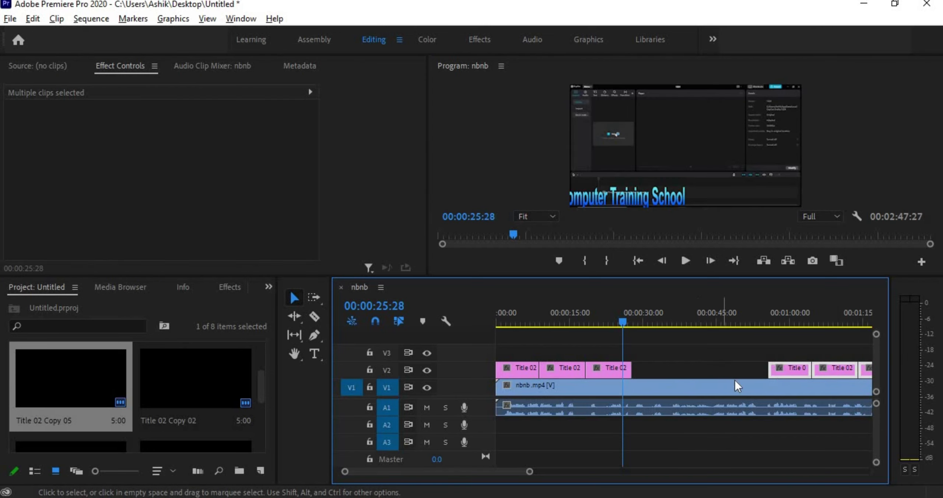
{"action": "key", "text": "alt"}
{"action": "left_click_drag", "start_coordinate": [785, 376], "coordinate": [668, 369]}
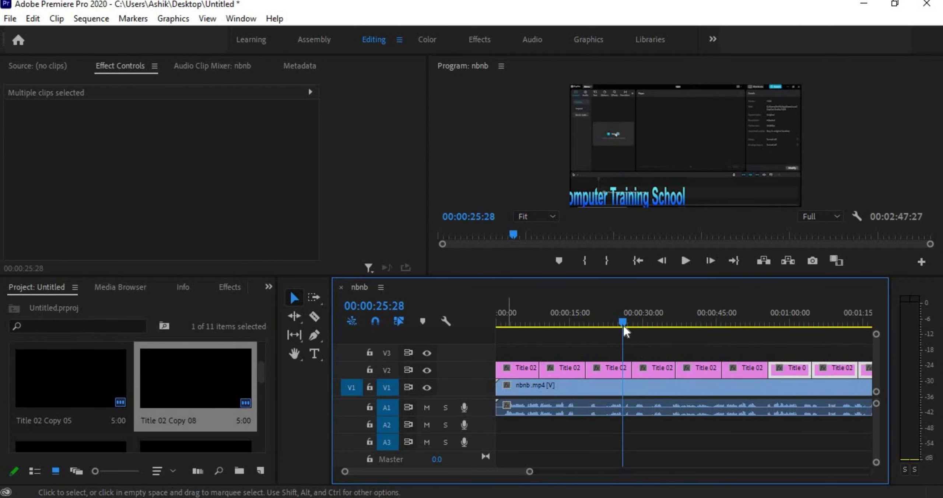
{"action": "left_click_drag", "start_coordinate": [623, 323], "coordinate": [506, 342]}
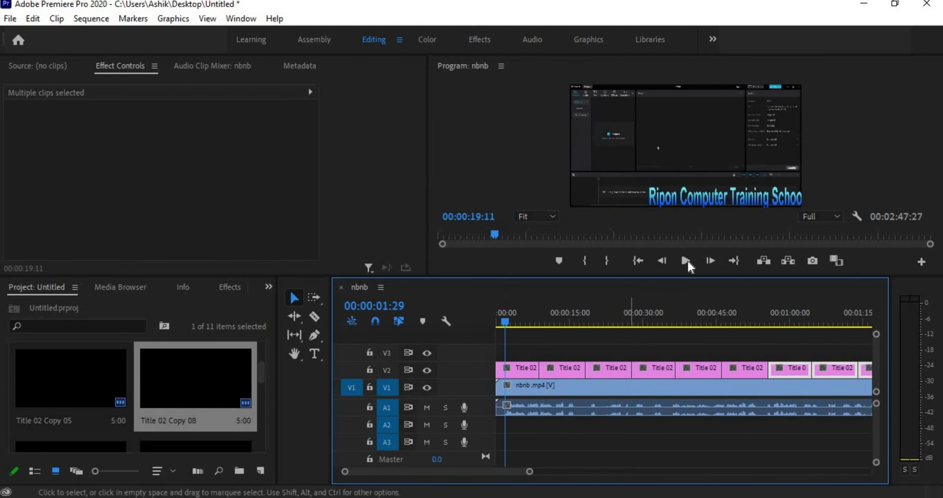
{"action": "left_click", "coordinate": [687, 261]}
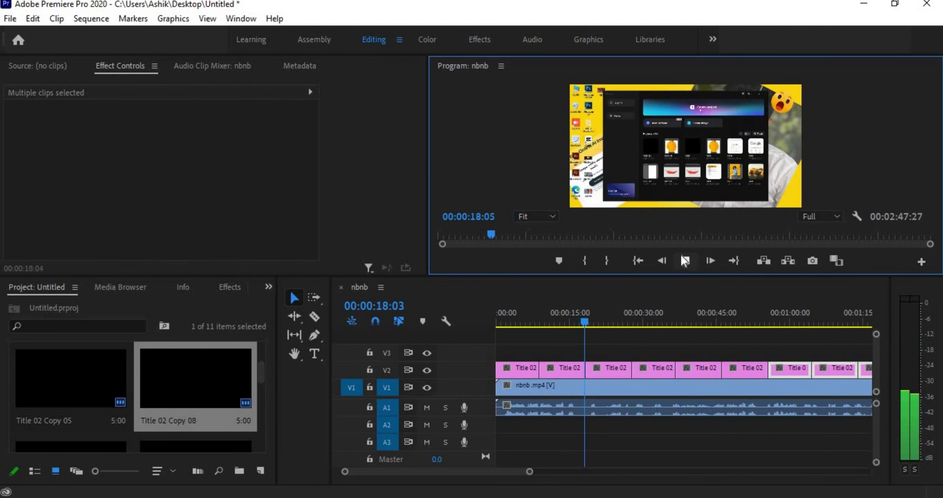
{"action": "left_click", "coordinate": [682, 256]}
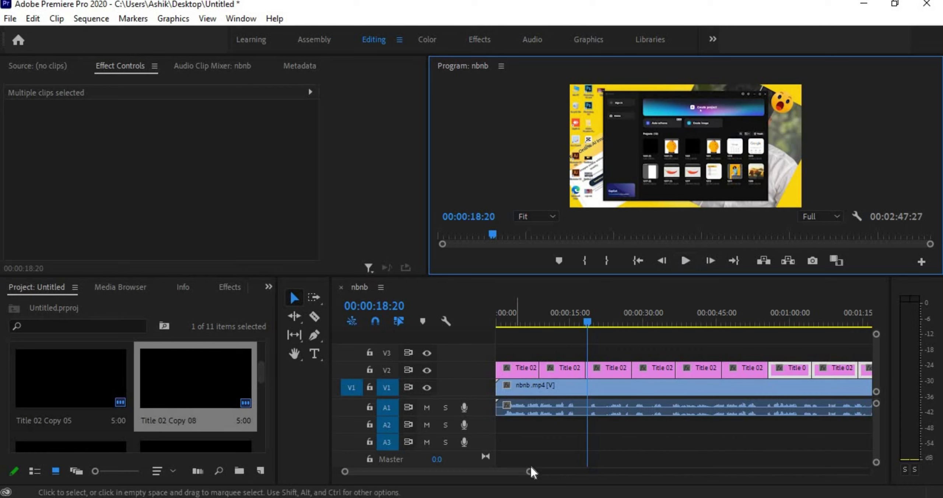
{"action": "mouse_move", "coordinate": [531, 473]}
{"action": "left_mouse_down"}
{"action": "mouse_move", "coordinate": [645, 483]}
{"action": "mouse_move", "coordinate": [636, 481]}
{"action": "left_mouse_up"}
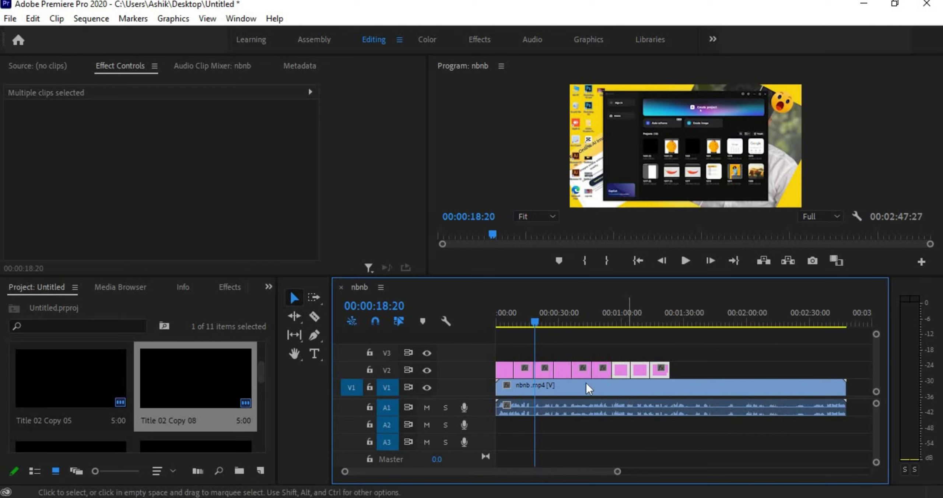